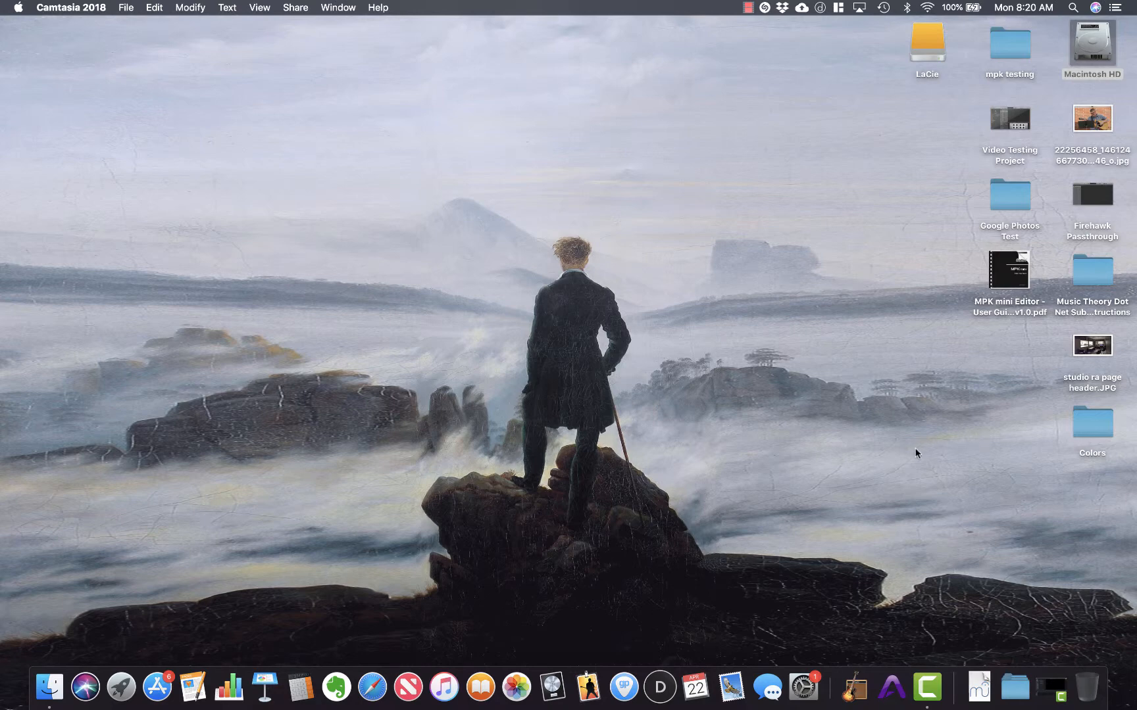
Find GarageBand with a system-wide search and launch it
{"action": "key", "text": "super+space"}
{"action": "type", "text": "gar"}
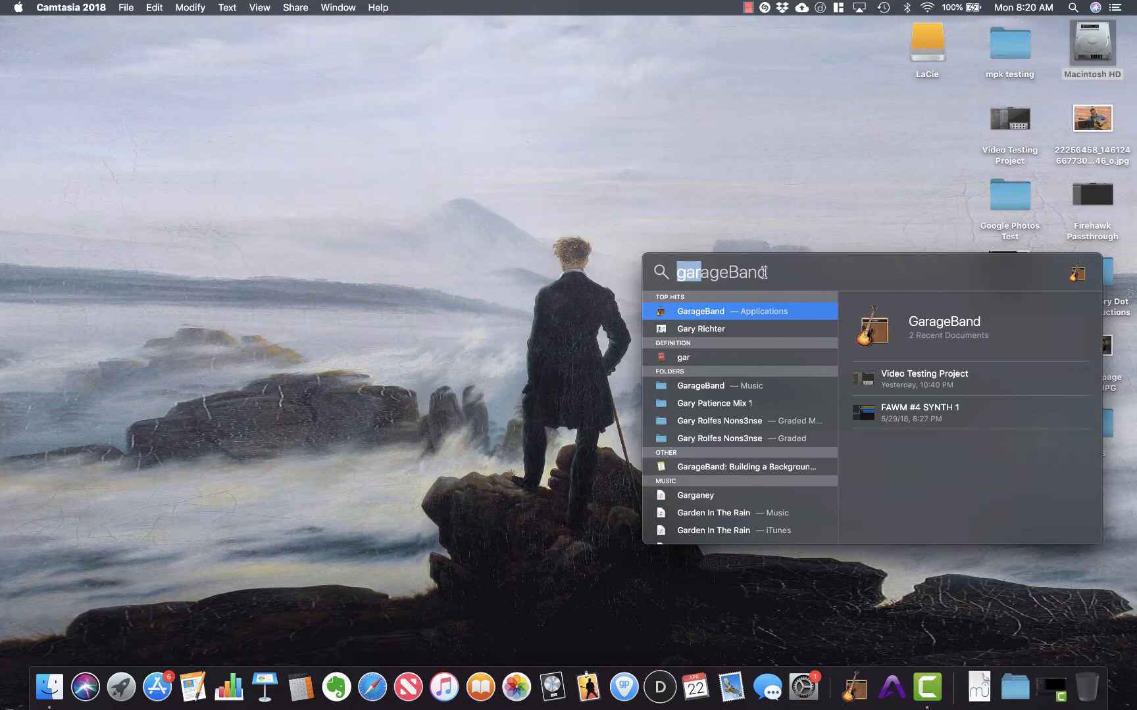
{"action": "key", "text": "BackSpace"}
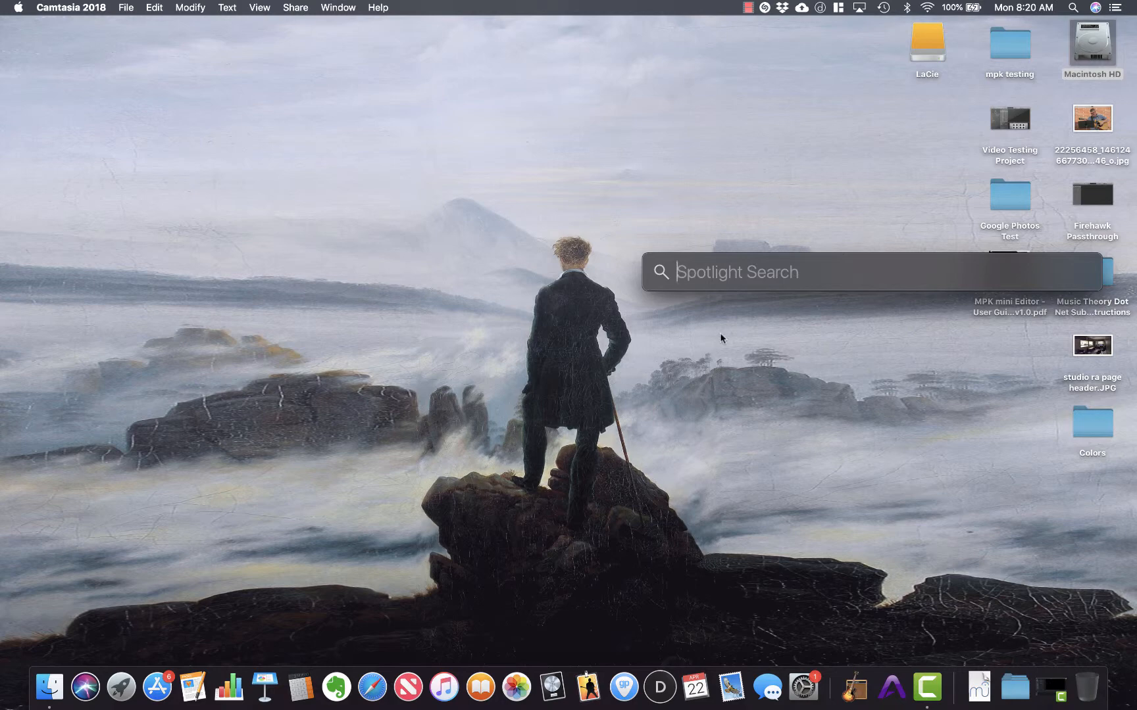
{"action": "type", "text": "gar"}
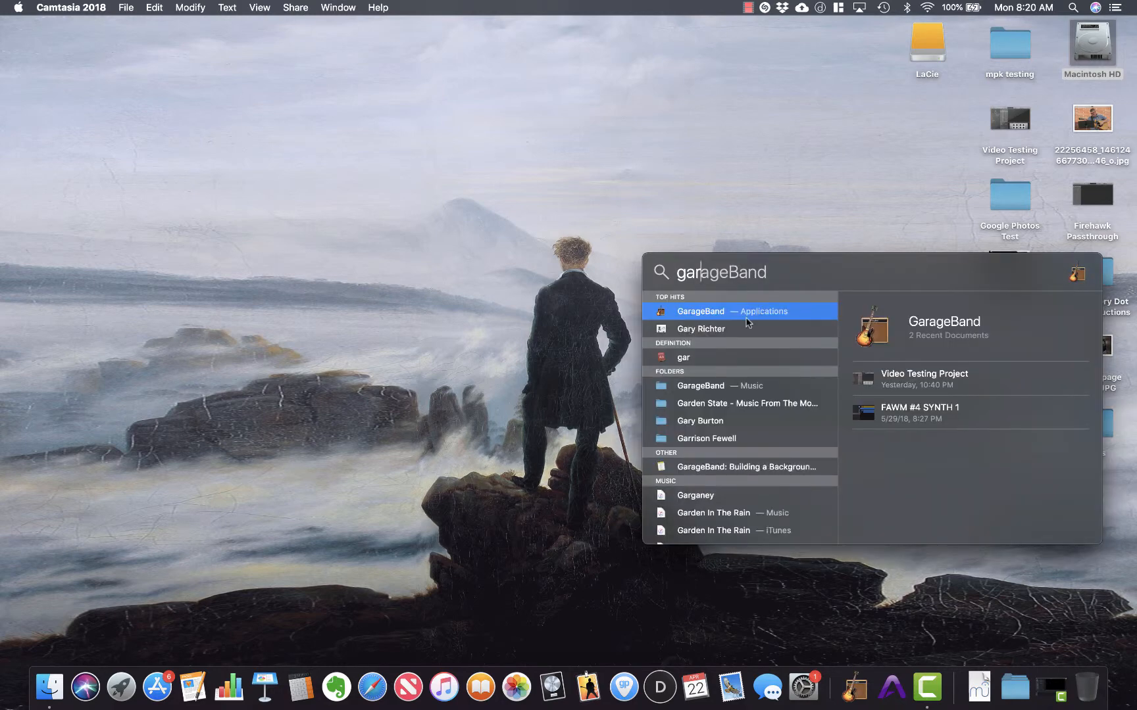
{"action": "key", "text": "super+a"}
{"action": "left_click", "coordinate": [704, 314]}
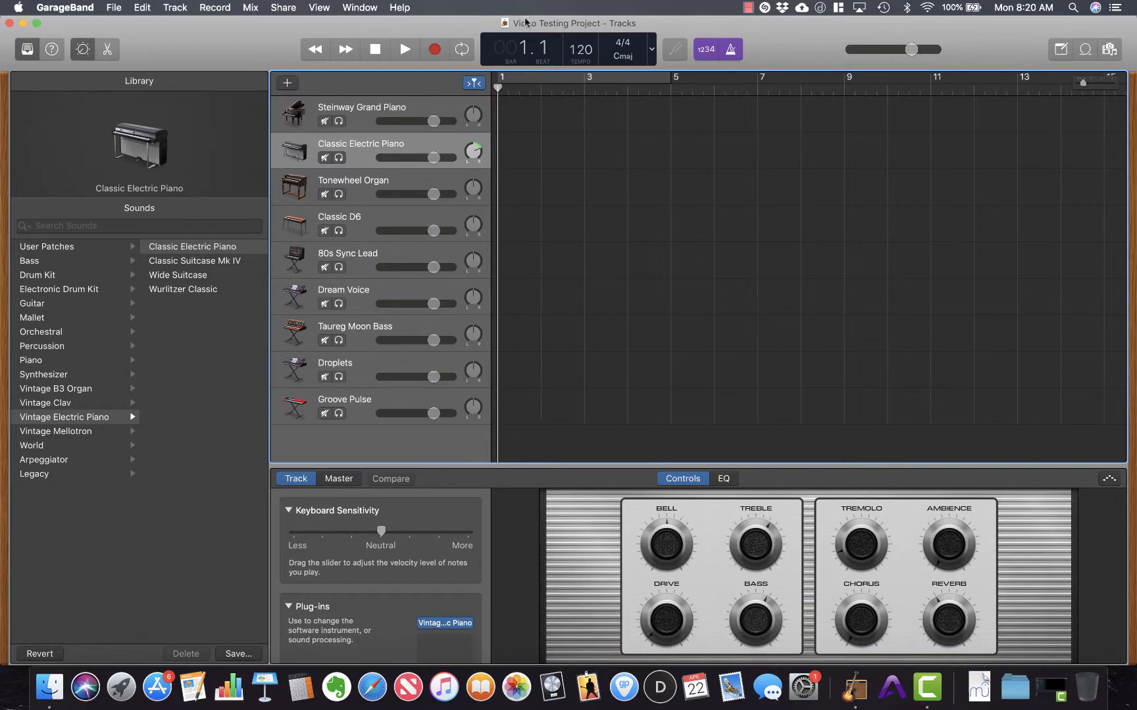
Close the Video Testing Project and look through the templates offered for a new project
{"action": "left_click", "coordinate": [10, 24]}
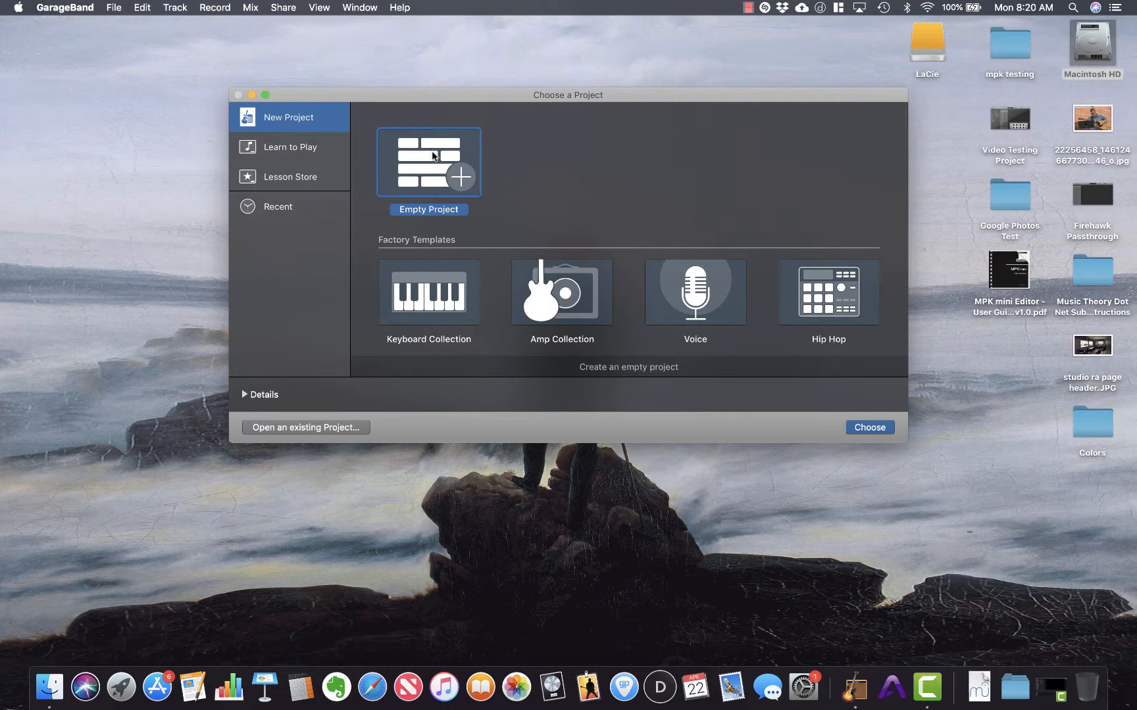
{"action": "scroll", "coordinate": [525, 303], "scroll_direction": "down", "scroll_amount": 3}
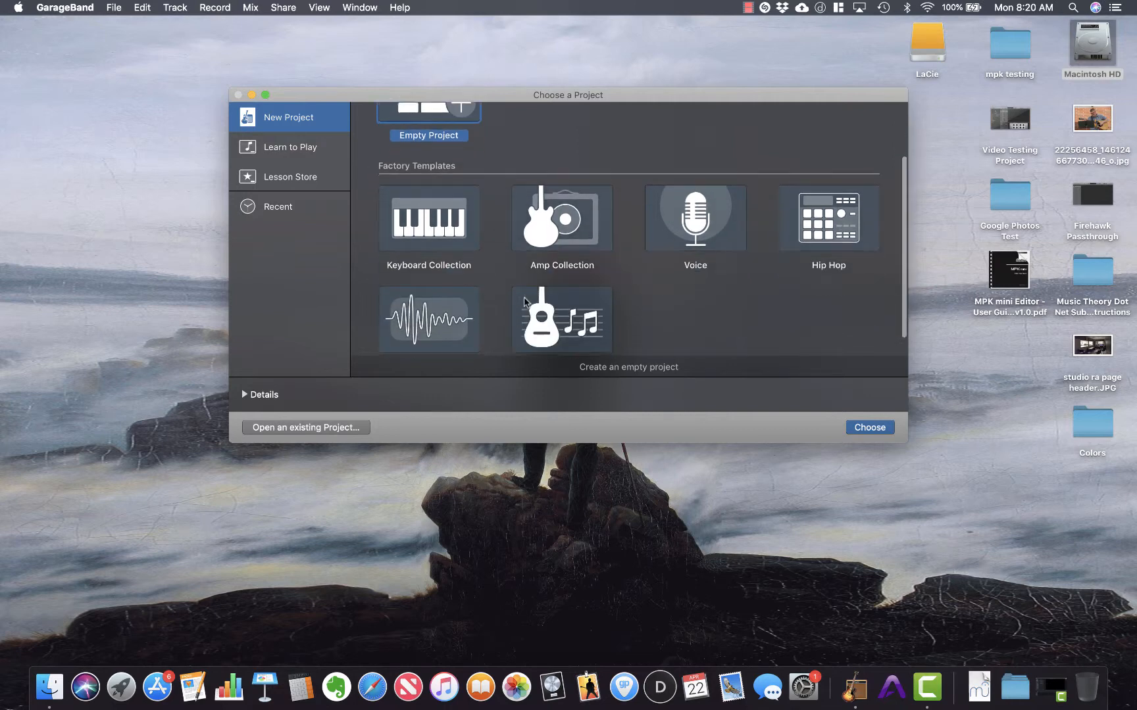
{"action": "scroll", "coordinate": [525, 303], "scroll_direction": "up", "scroll_amount": 3}
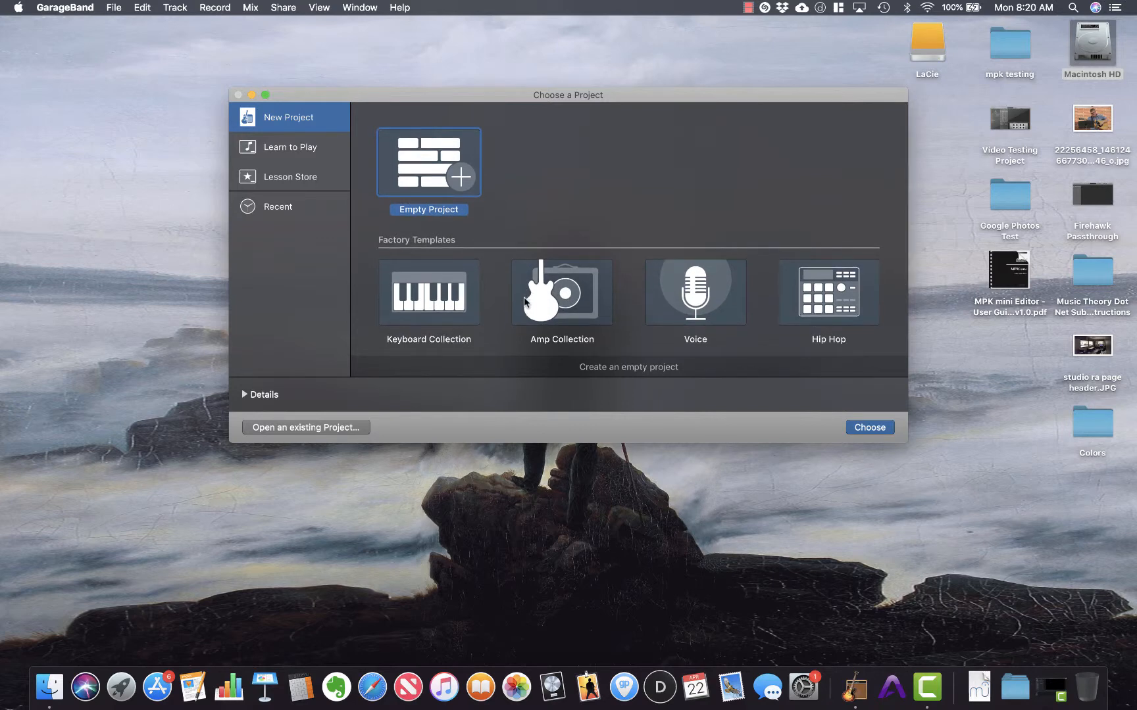
Create an empty project with an audio track, tempo 95, key signature F major and time signature 3/4
{"action": "left_click", "coordinate": [244, 394]}
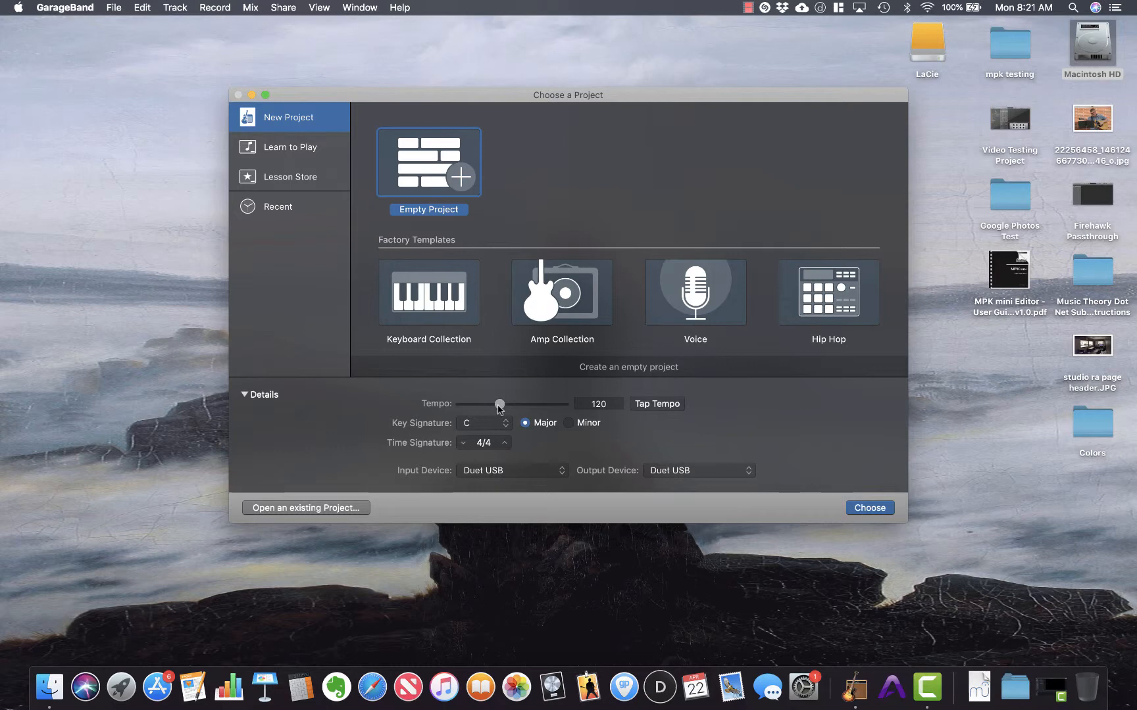
{"action": "left_click", "coordinate": [596, 406]}
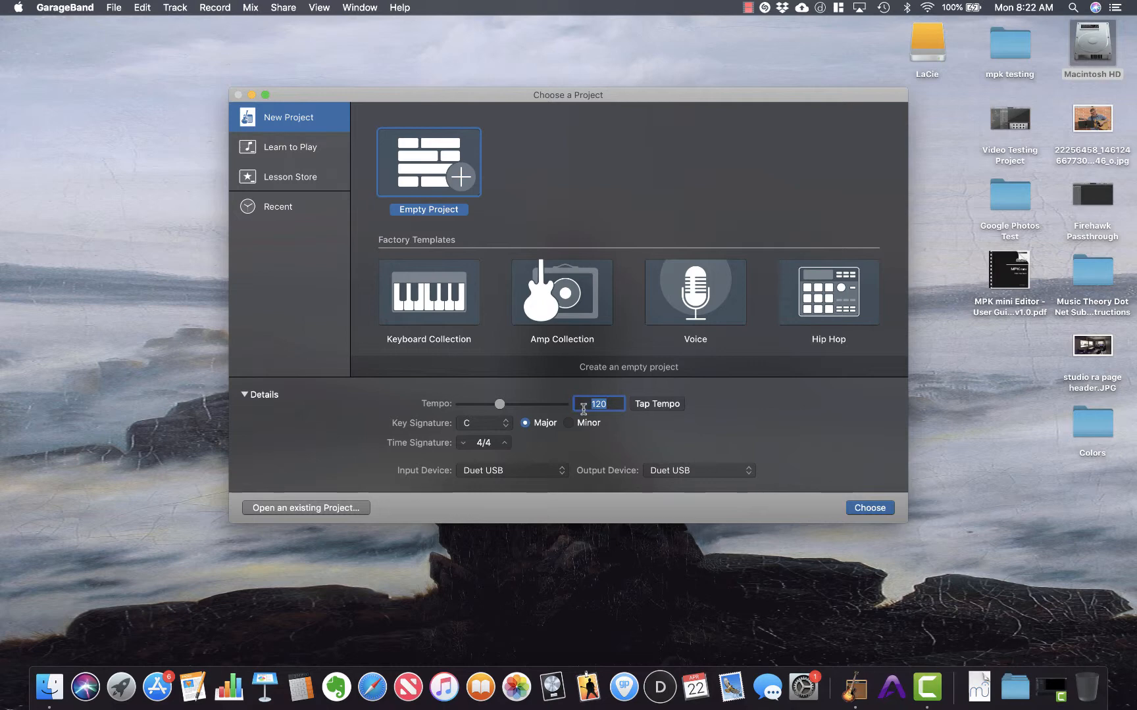
{"action": "type", "text": "95"}
{"action": "left_click", "coordinate": [505, 424]}
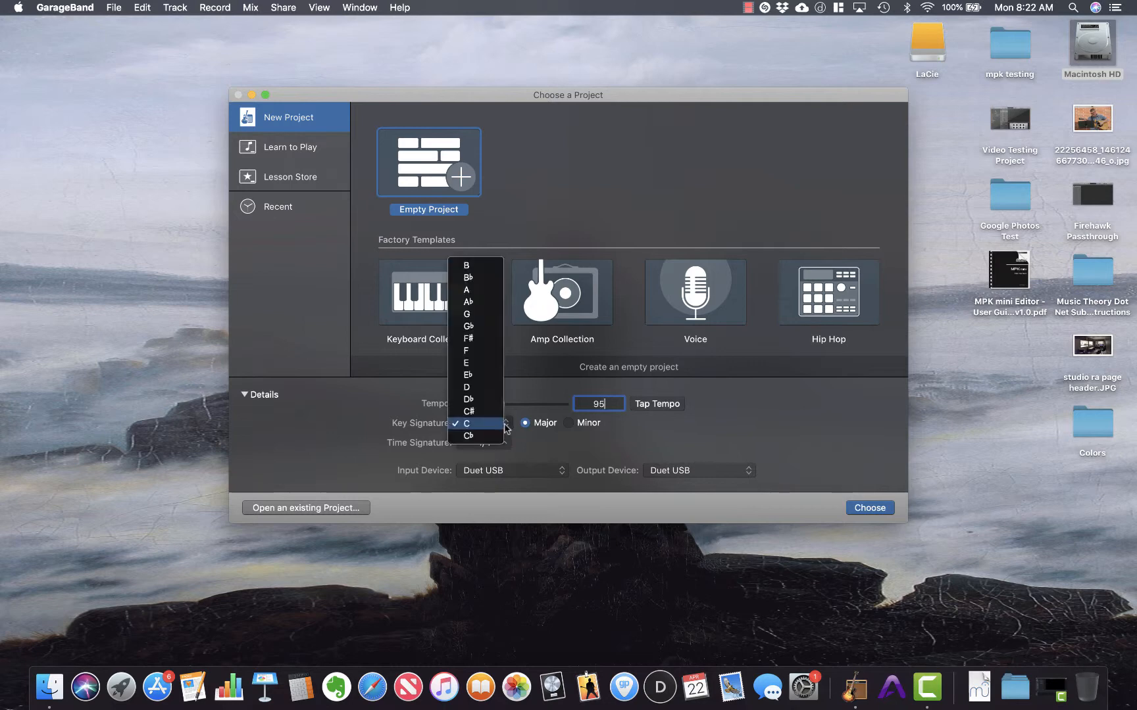
{"action": "left_click", "coordinate": [482, 355]}
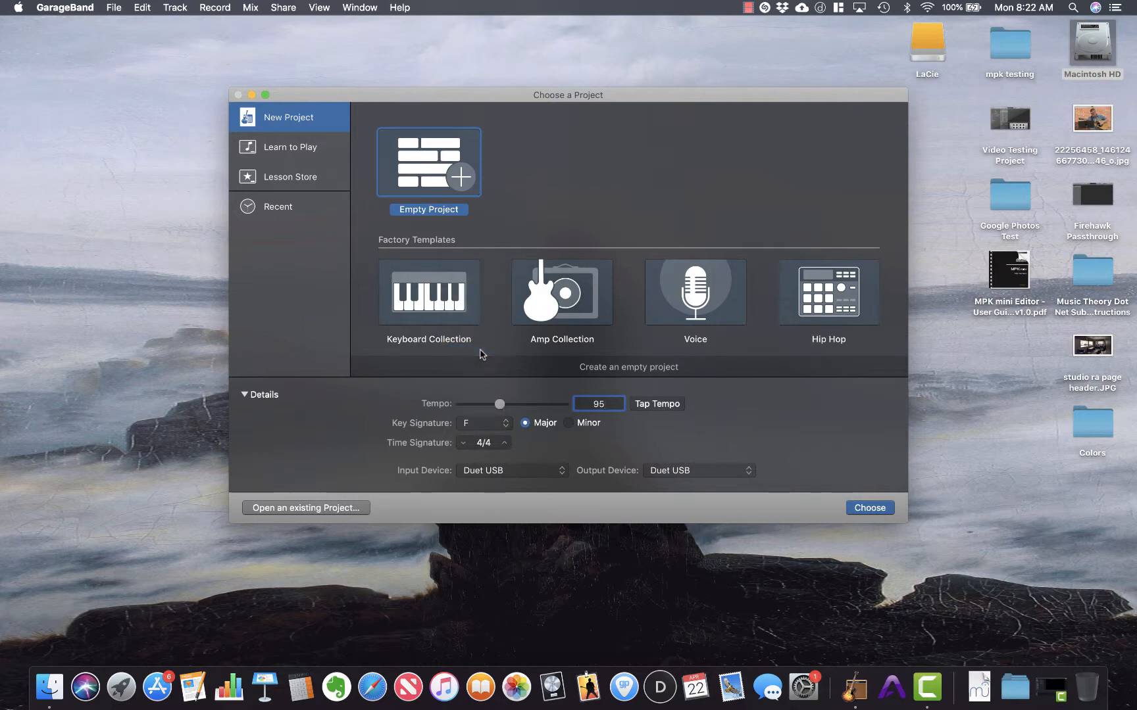
{"action": "left_click", "coordinate": [463, 445]}
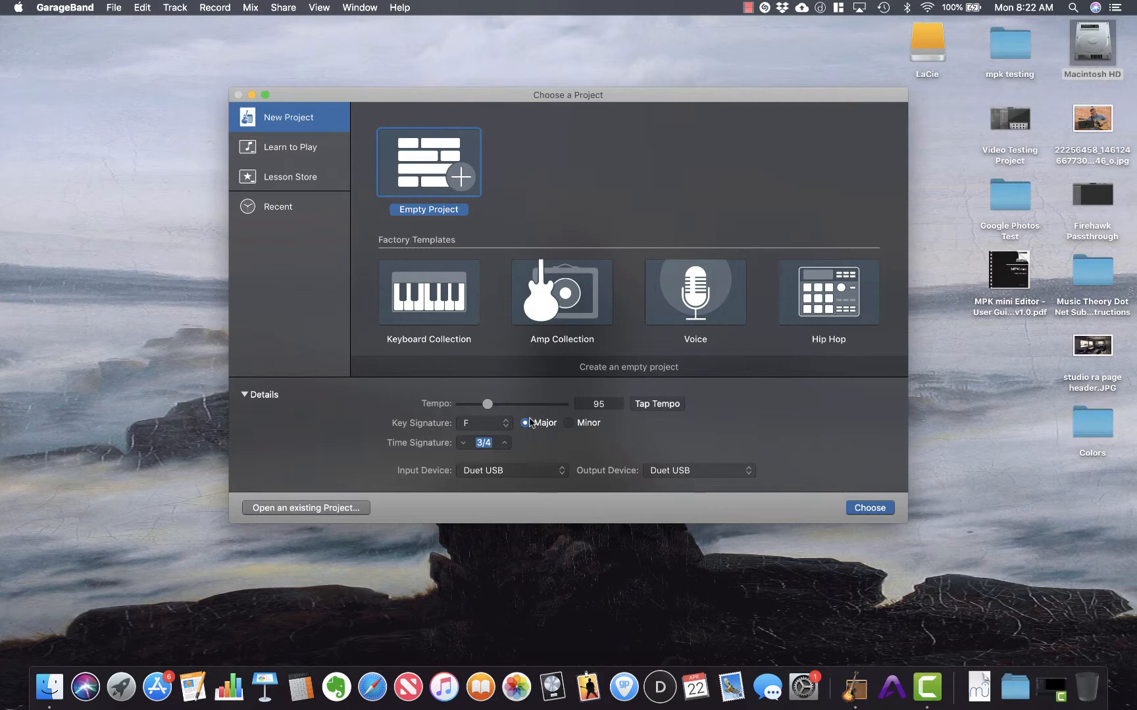
{"action": "left_click", "coordinate": [867, 507]}
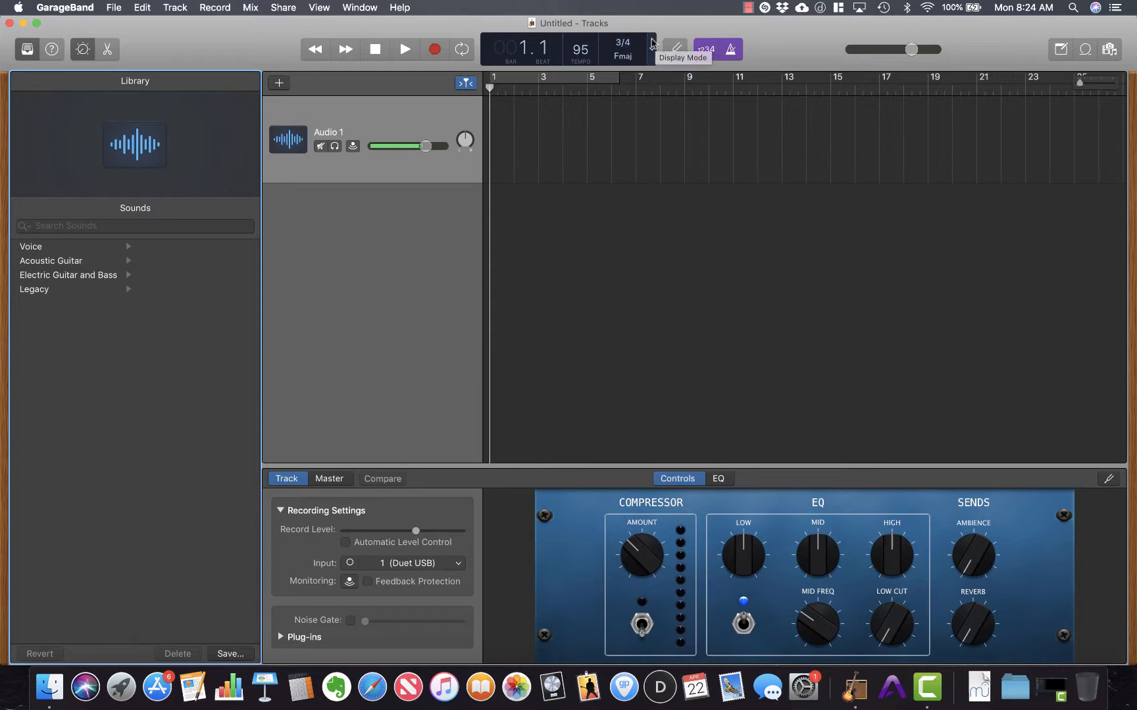
Switch the transport display mode to Beats & Time and return it to Beats & Project
{"action": "left_click", "coordinate": [653, 44]}
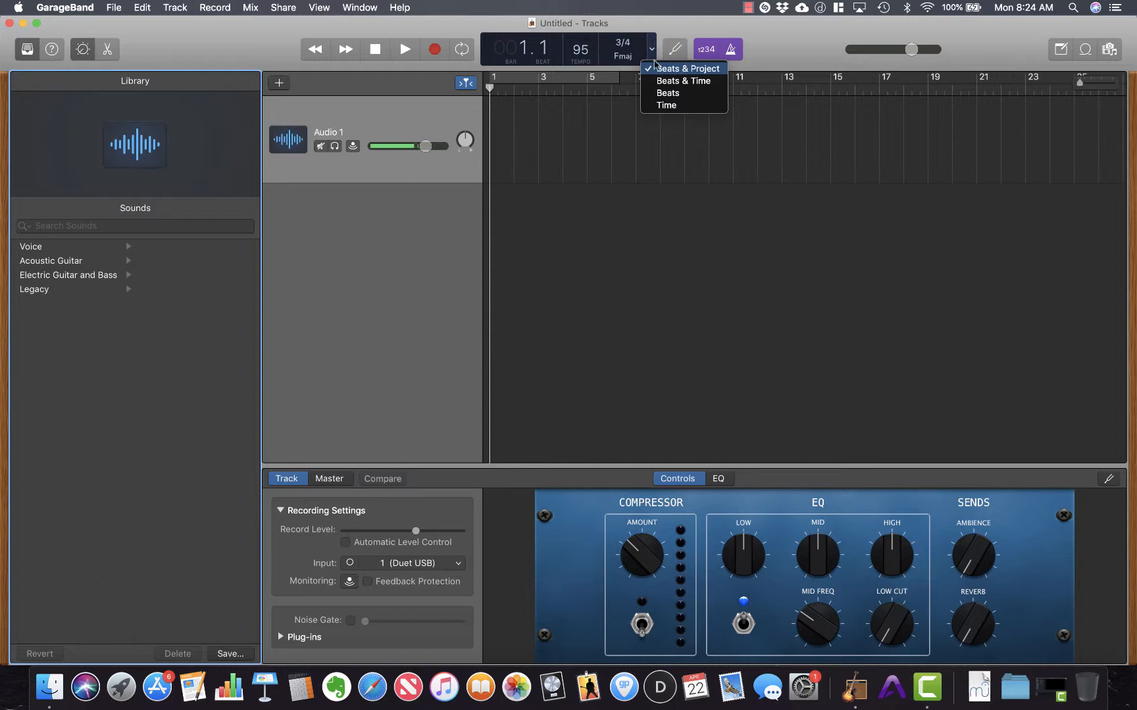
{"action": "left_click", "coordinate": [680, 81]}
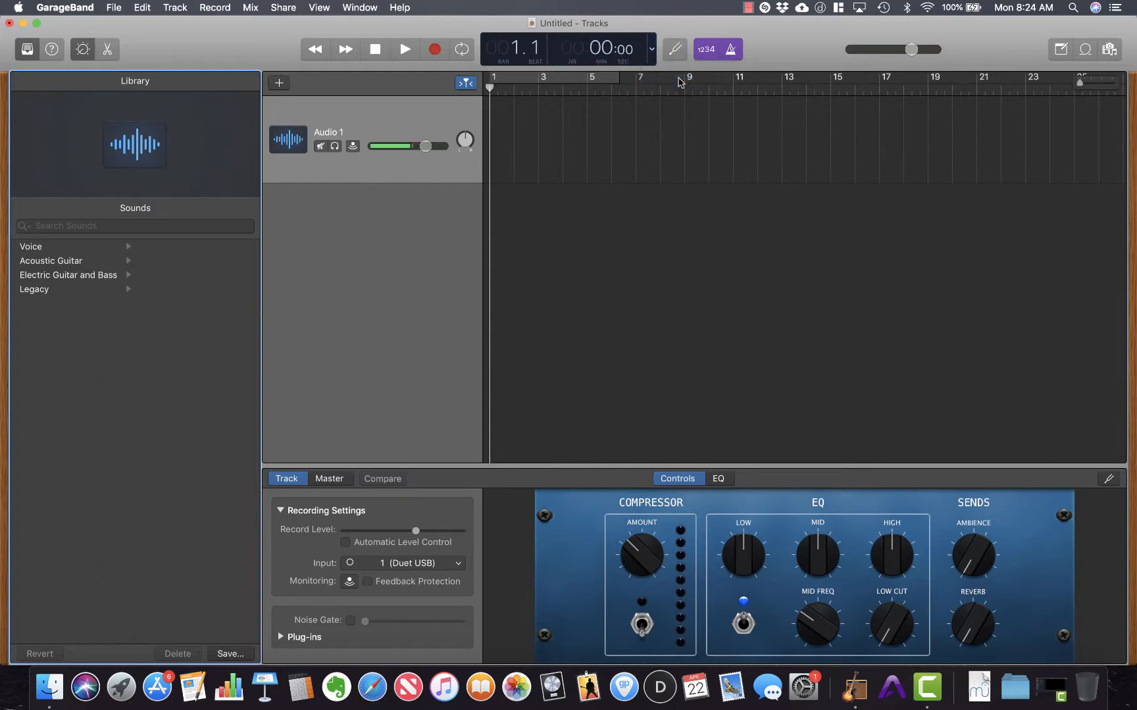
{"action": "left_click", "coordinate": [653, 51]}
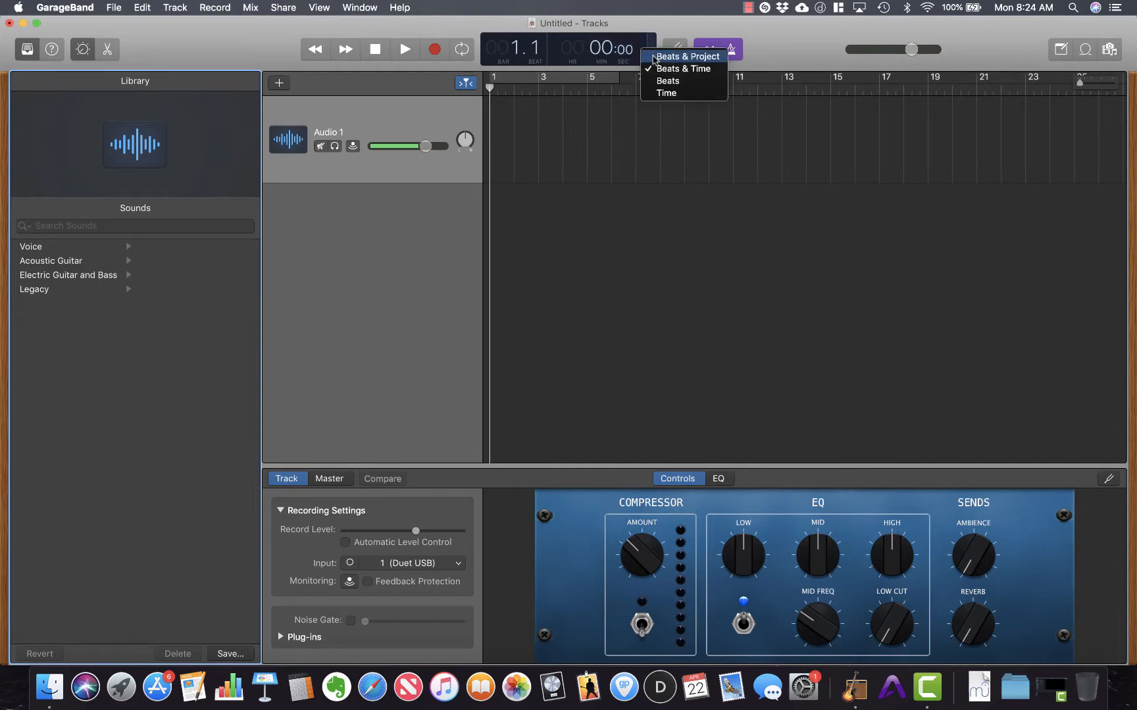
{"action": "left_click", "coordinate": [666, 54]}
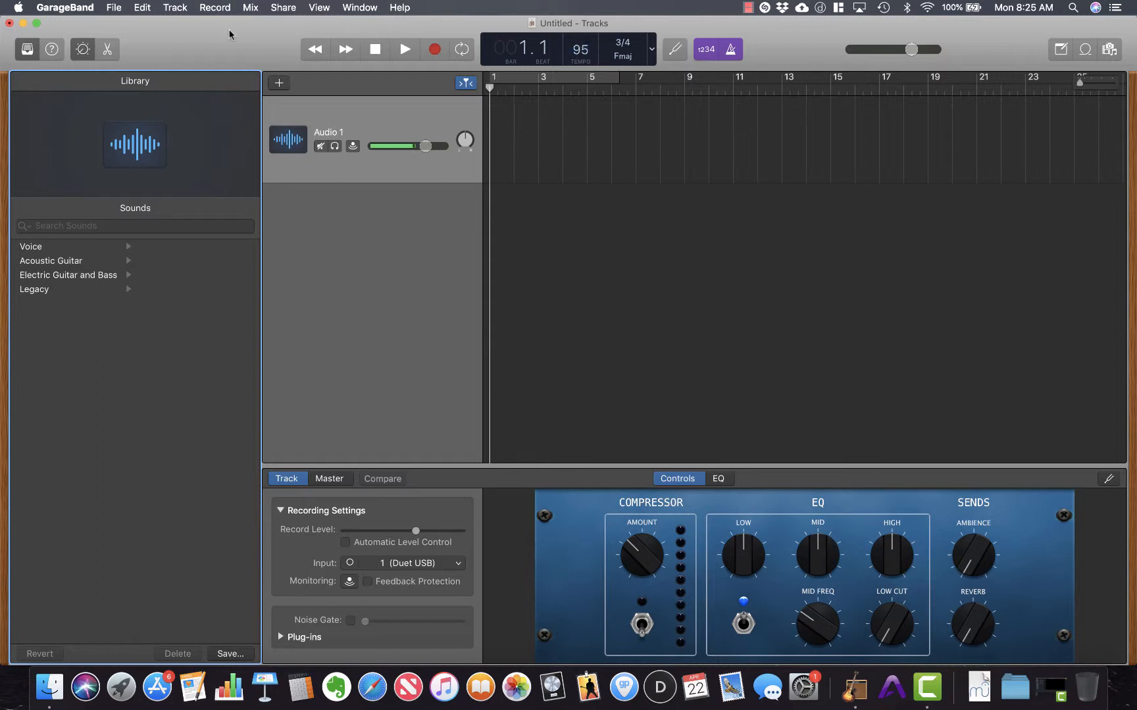
Move the project window aside and open The Way Back Stems folder inside MP 2018 Stems on the UNTITLED drive
{"action": "left_click_drag", "start_coordinate": [275, 37], "coordinate": [744, 273]}
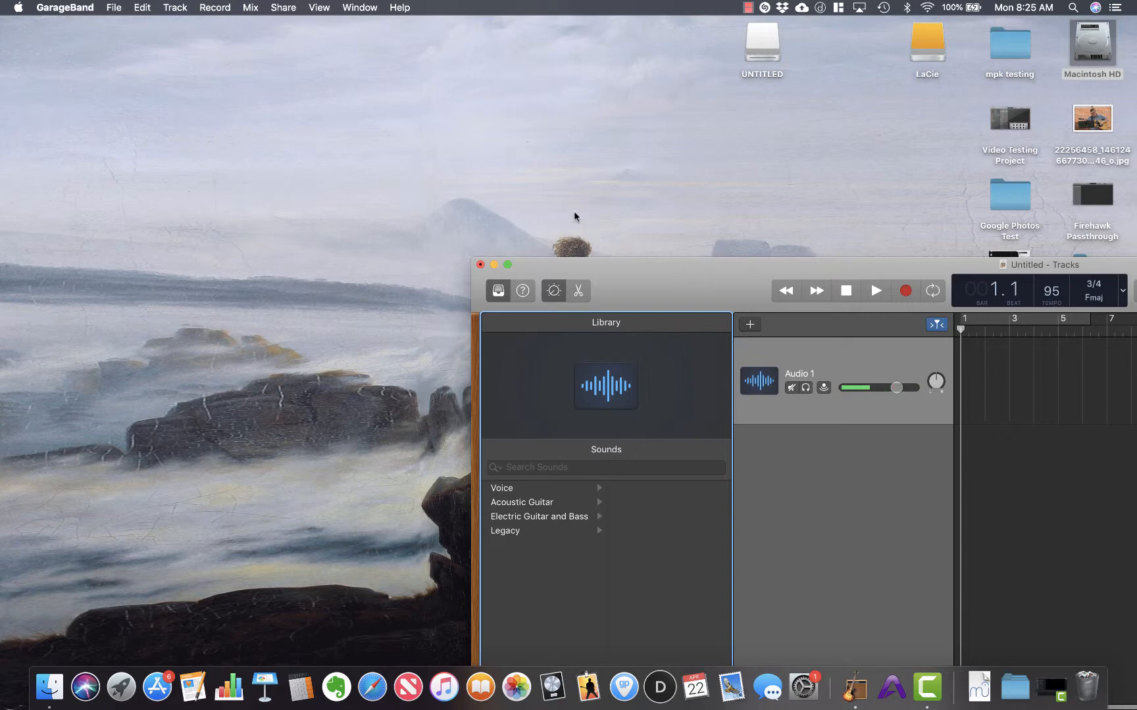
{"action": "left_click_drag", "start_coordinate": [642, 278], "coordinate": [329, 139]}
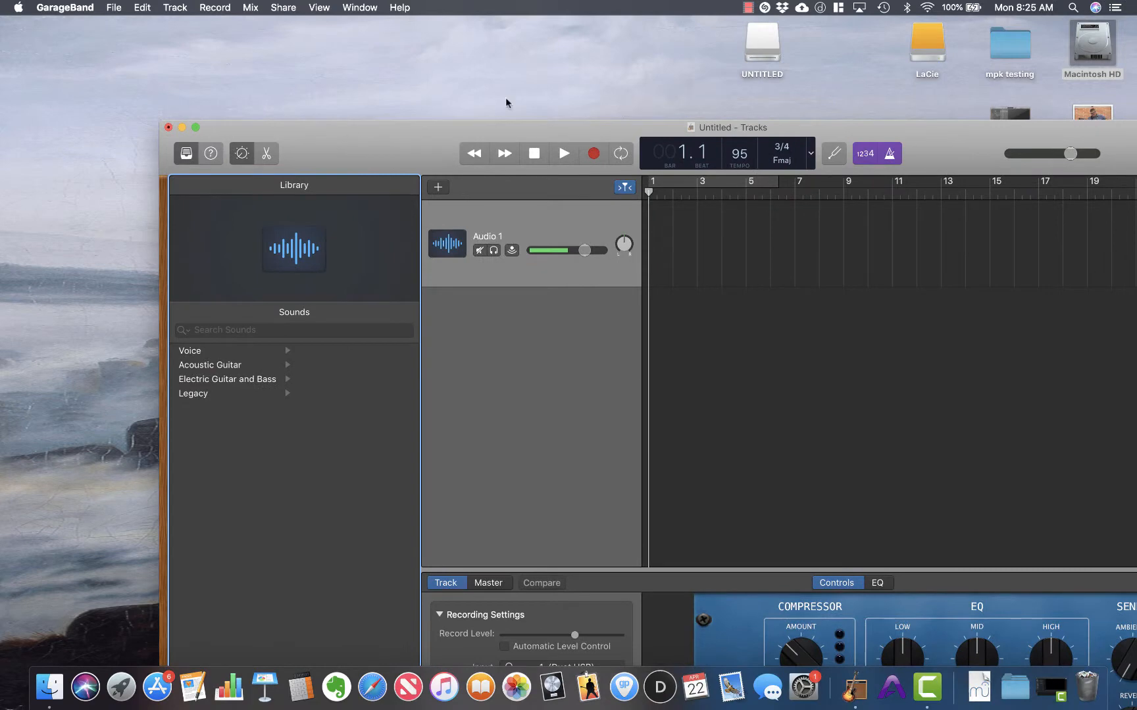
{"action": "double_click", "coordinate": [763, 42]}
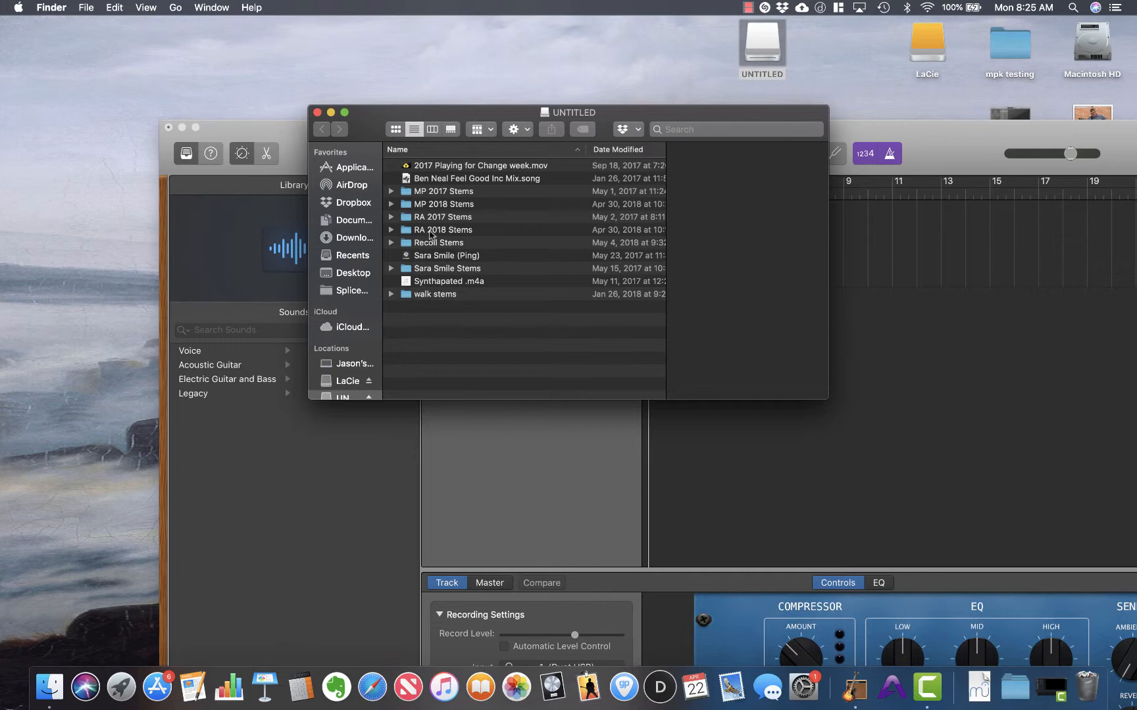
{"action": "double_click", "coordinate": [437, 204]}
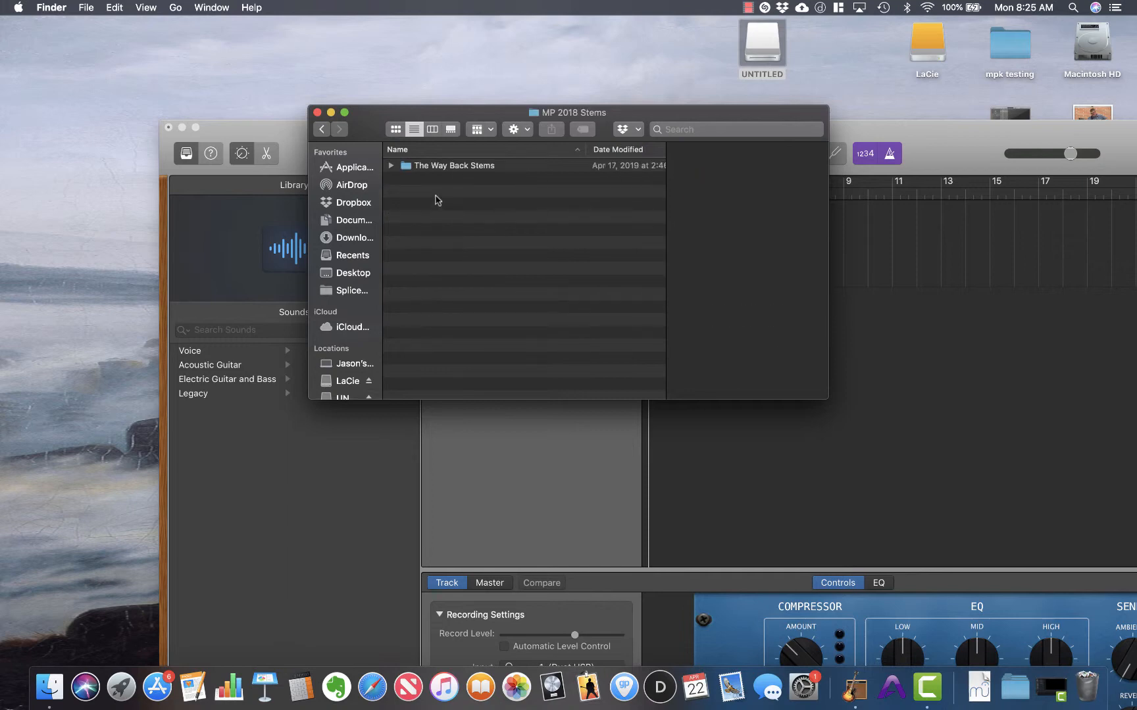
{"action": "double_click", "coordinate": [443, 168]}
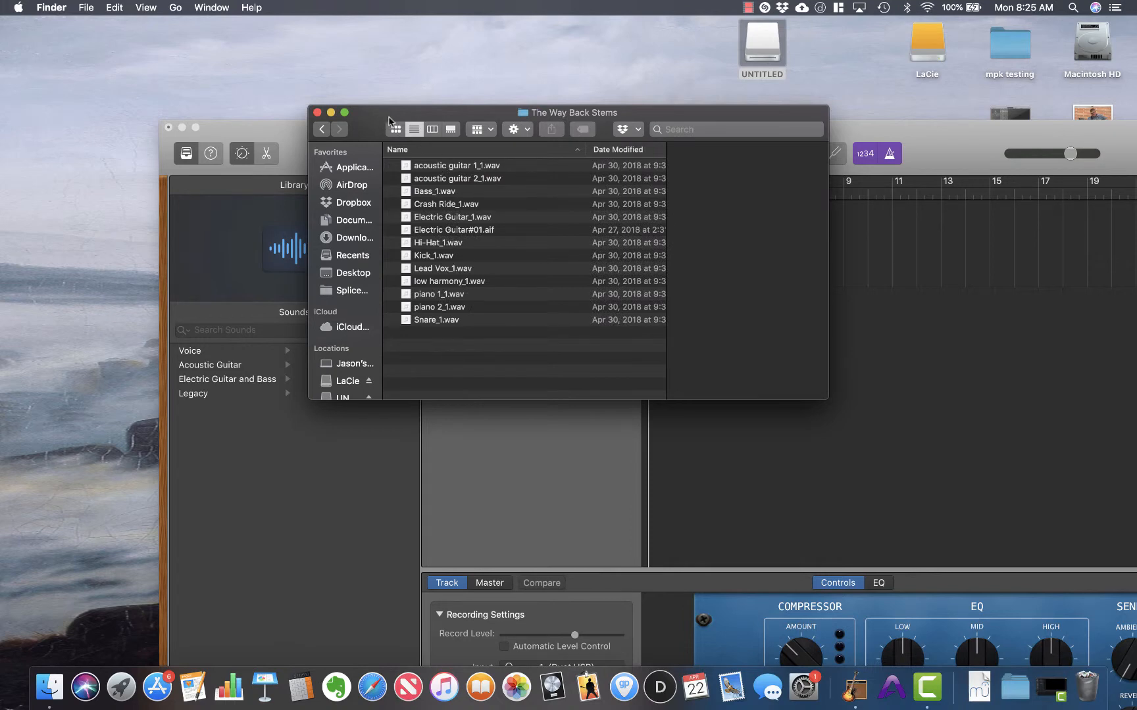
Import all the audio files from The Way Back Stems folder into the project as separate tracks starting at bar 1
{"action": "left_click_drag", "start_coordinate": [383, 117], "coordinate": [714, 153]}
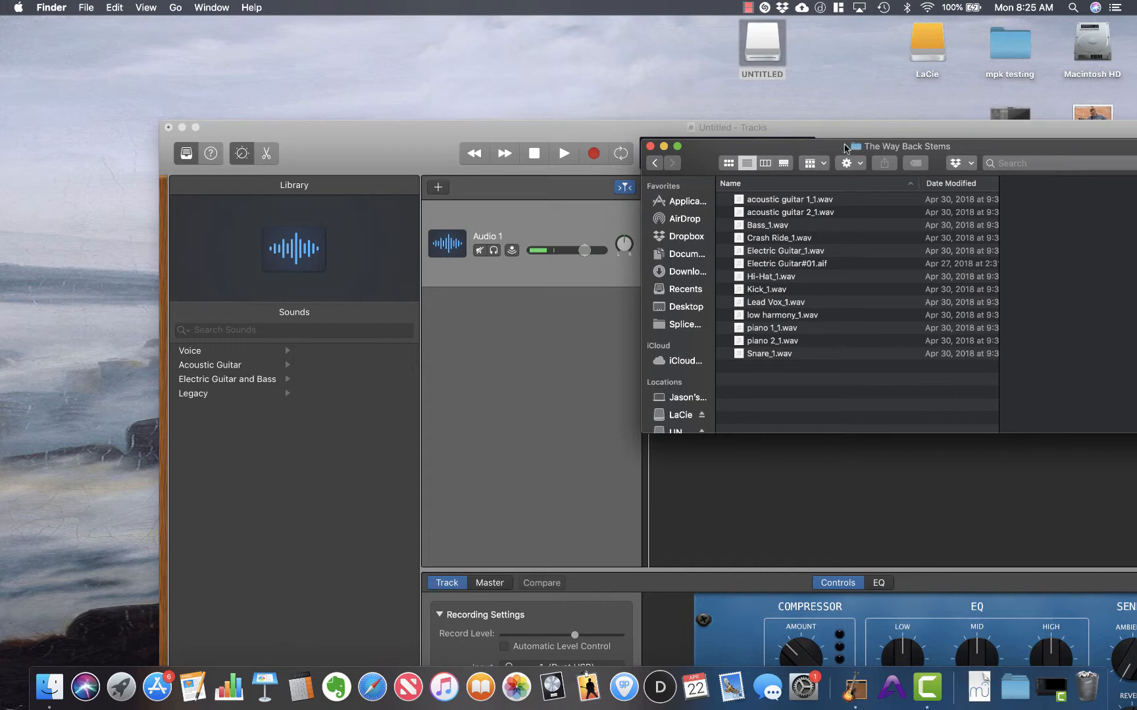
{"action": "left_click_drag", "start_coordinate": [852, 149], "coordinate": [963, 106]}
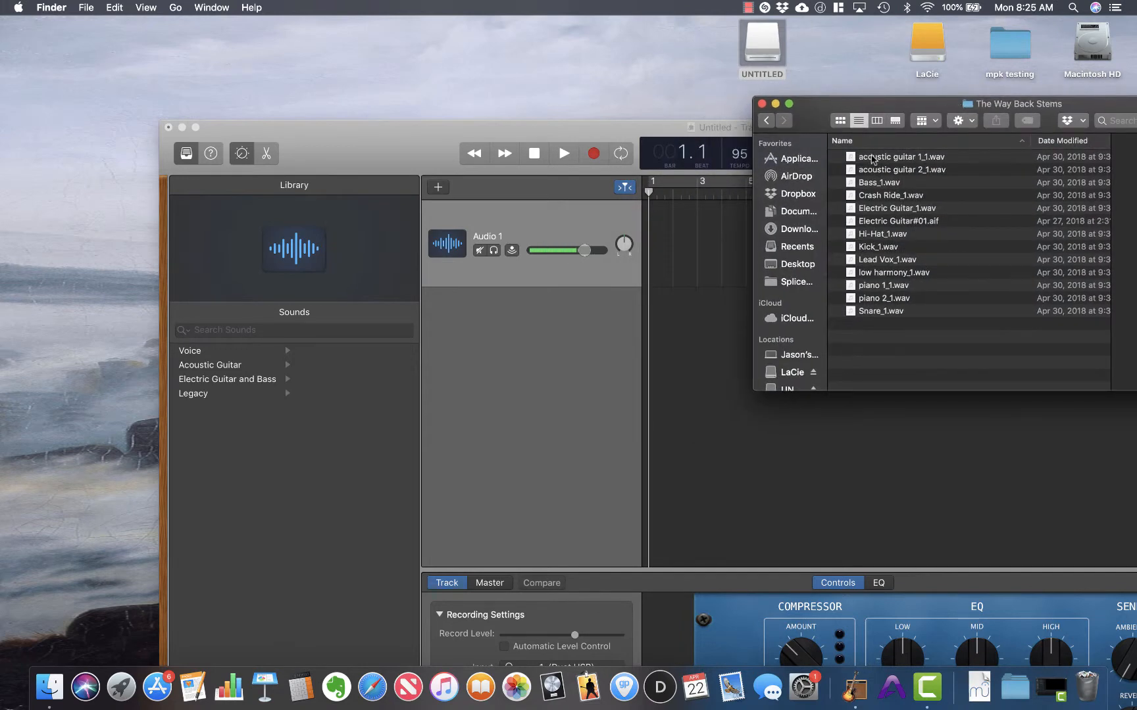
{"action": "left_click", "coordinate": [865, 158]}
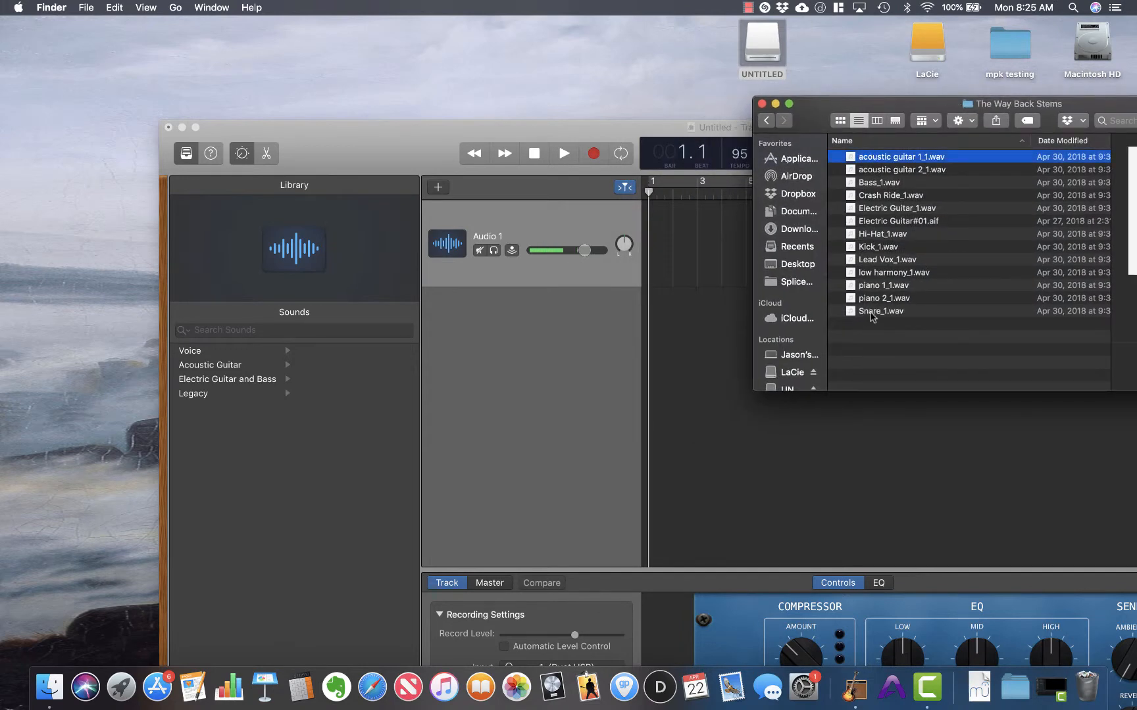
{"action": "left_click", "coordinate": [871, 313], "text": "shift"}
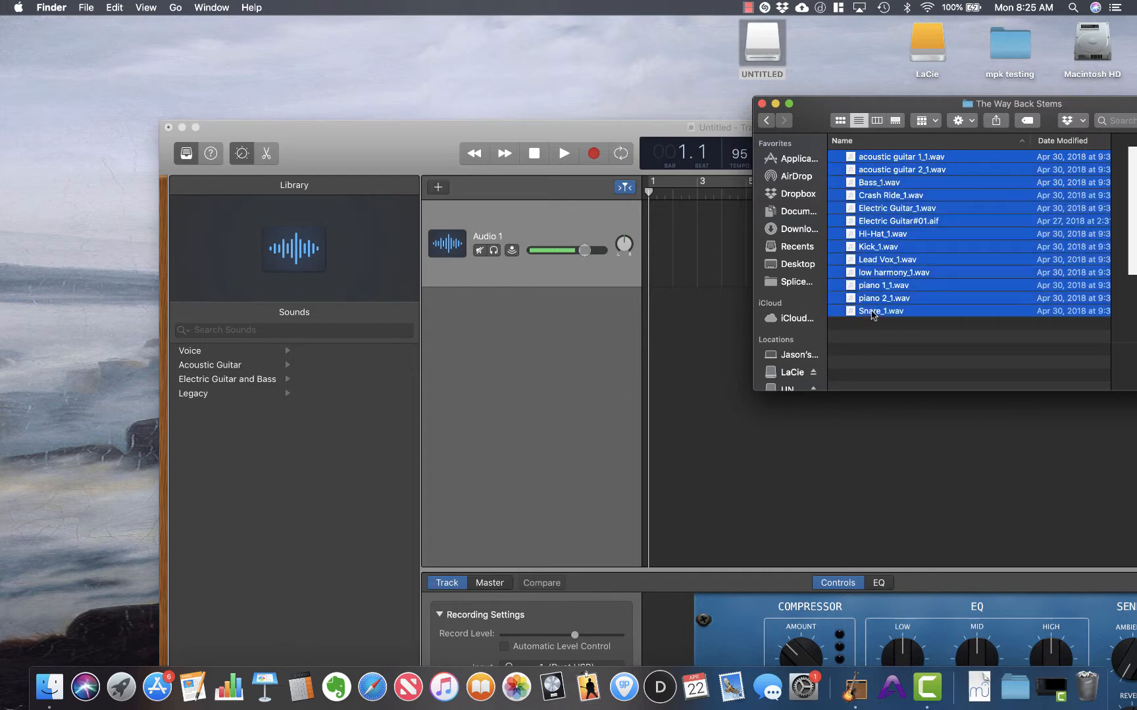
{"action": "left_click", "coordinate": [889, 332]}
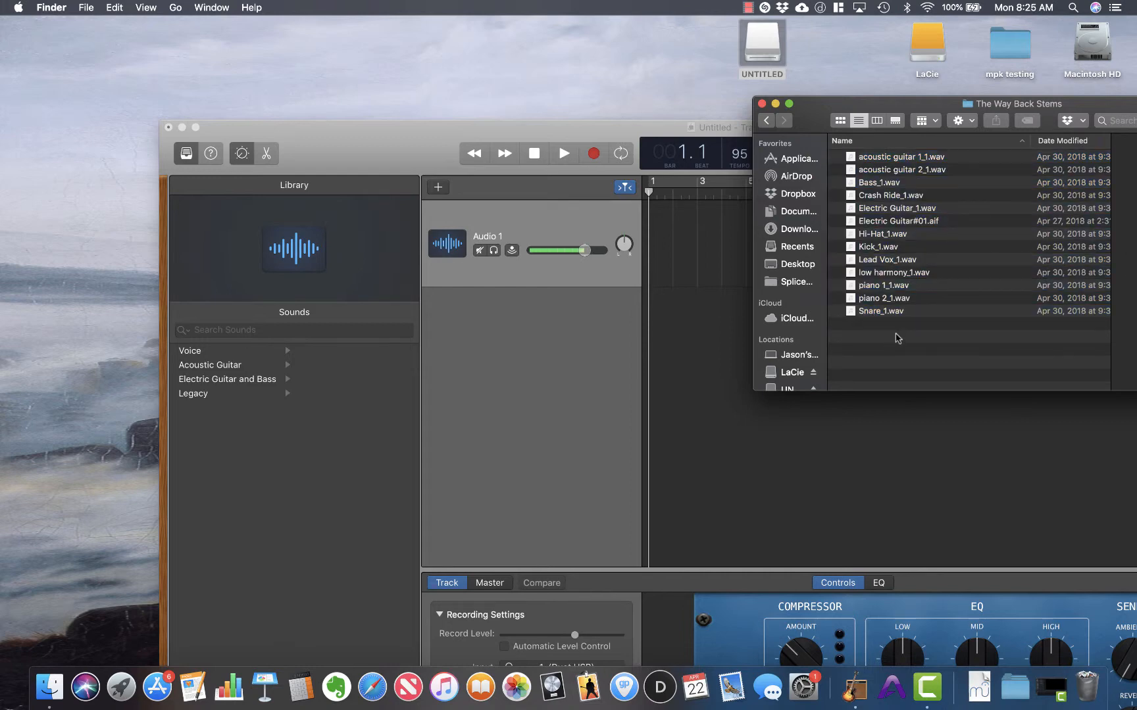
{"action": "left_click_drag", "start_coordinate": [899, 341], "coordinate": [650, 321]}
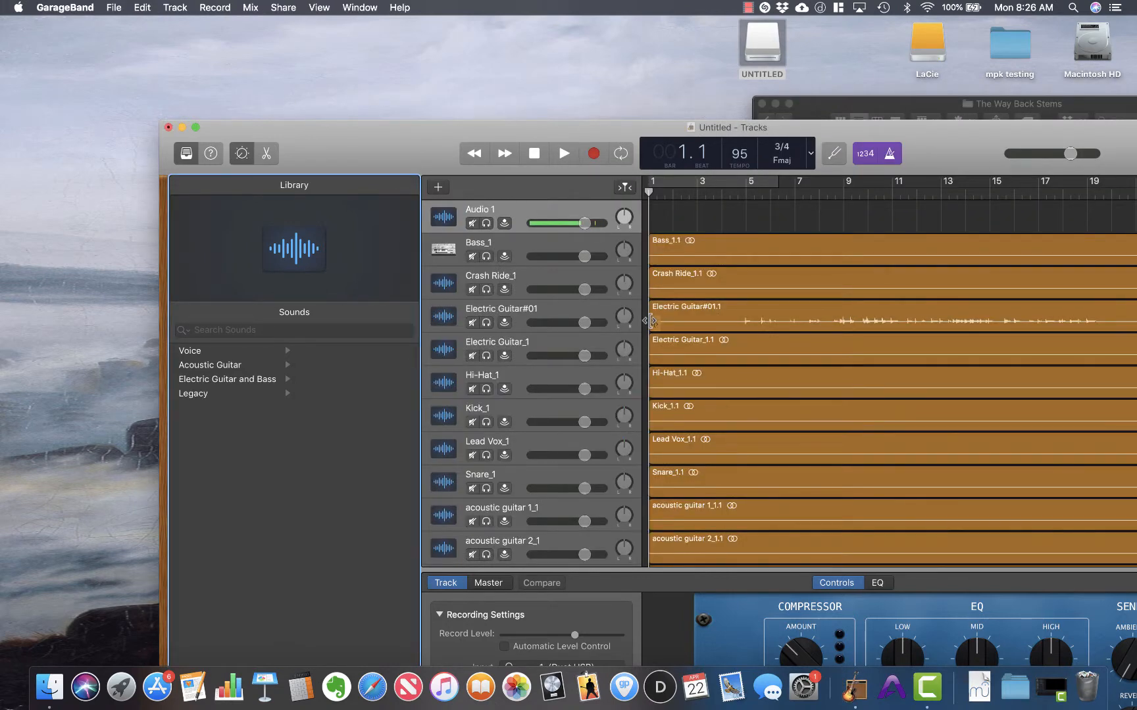
Delete the empty Audio 1 track and move the project window back so it fills the screen
{"action": "scroll", "coordinate": [567, 235], "scroll_direction": "up", "scroll_amount": 4}
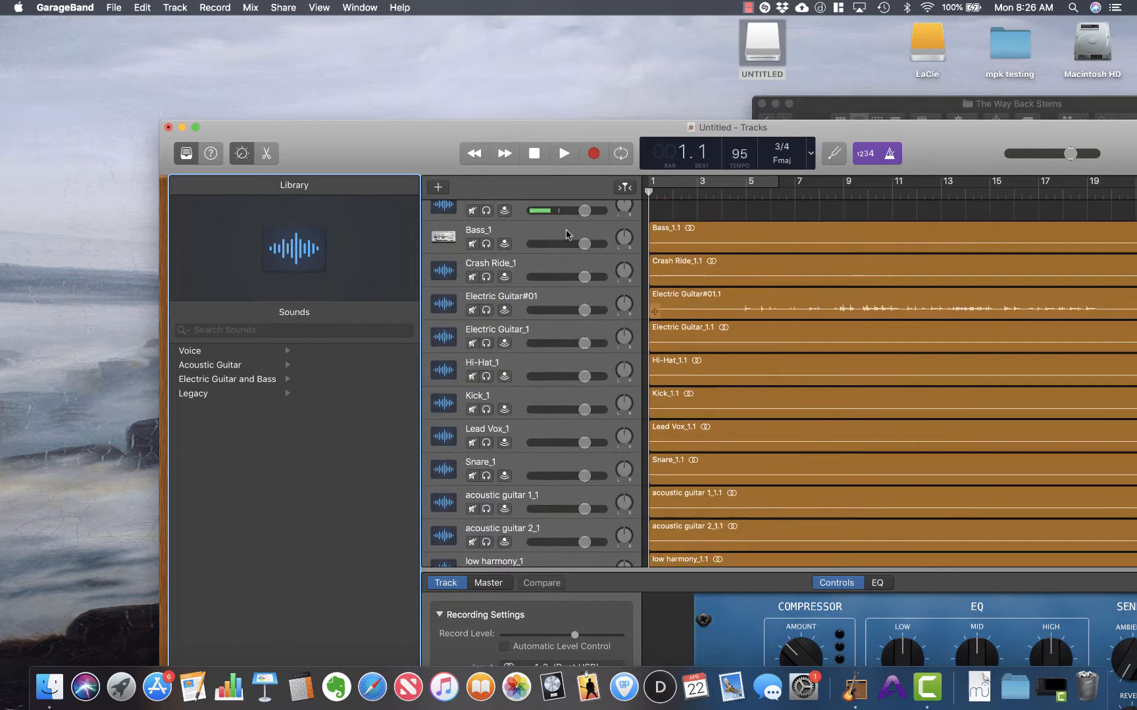
{"action": "scroll", "coordinate": [565, 234], "scroll_direction": "up", "scroll_amount": 2}
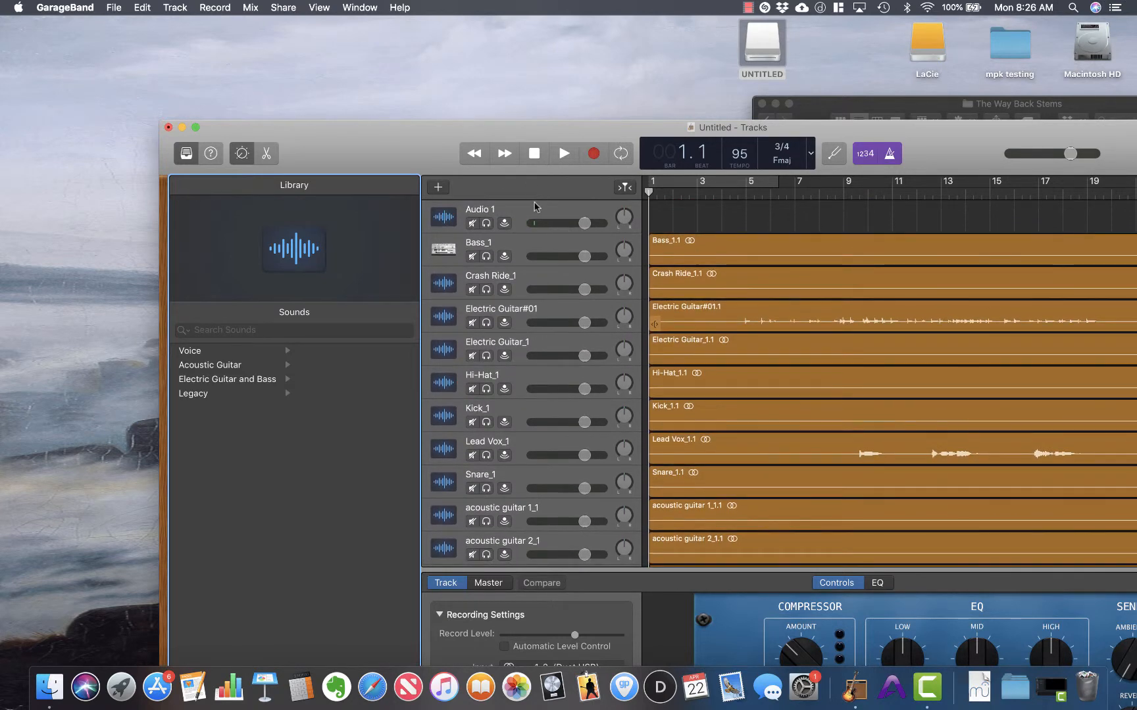
{"action": "left_click", "coordinate": [535, 208]}
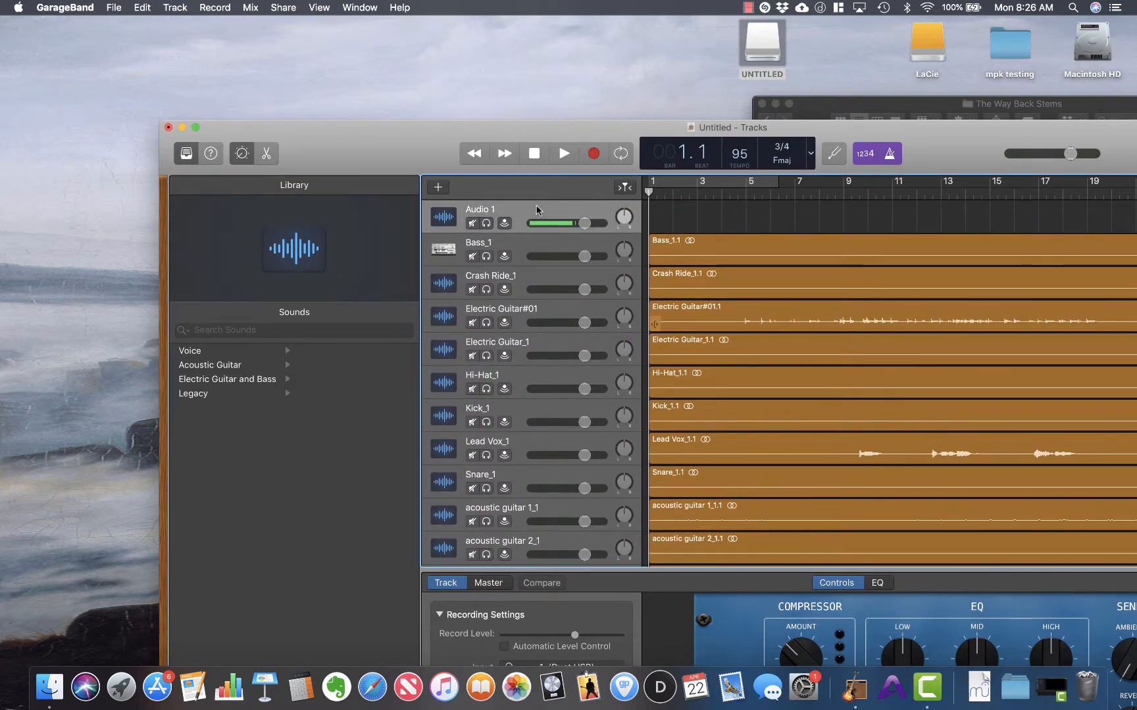
{"action": "key", "text": "super+BackSpace"}
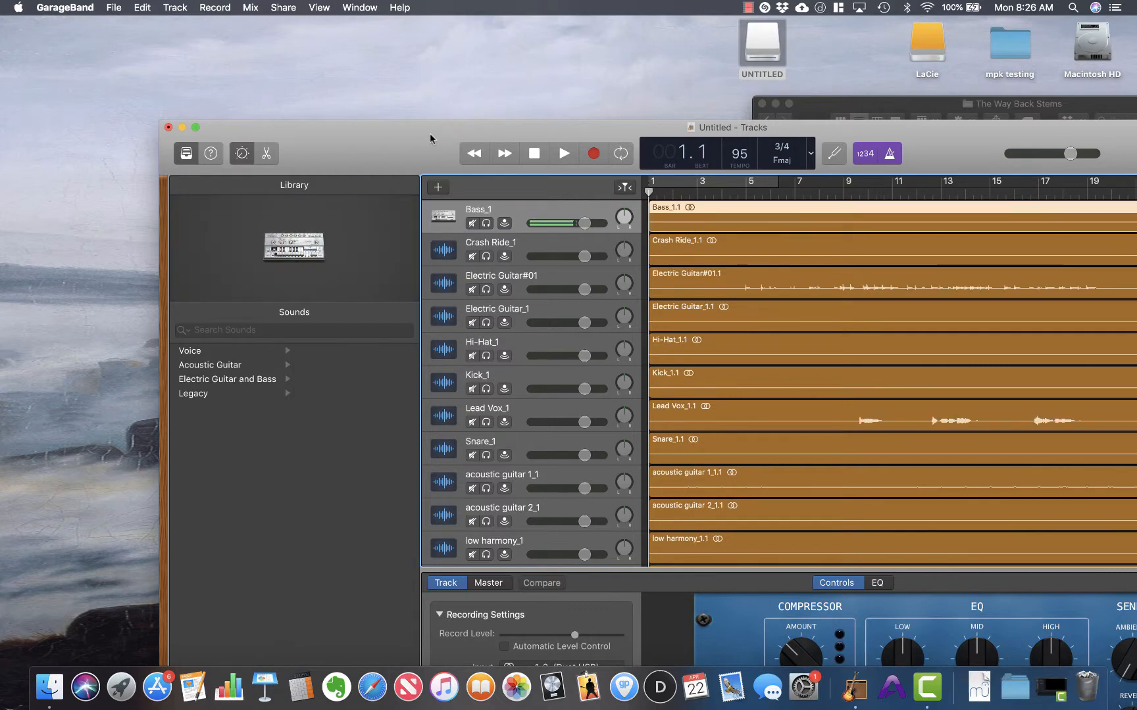
{"action": "double_click", "coordinate": [413, 132]}
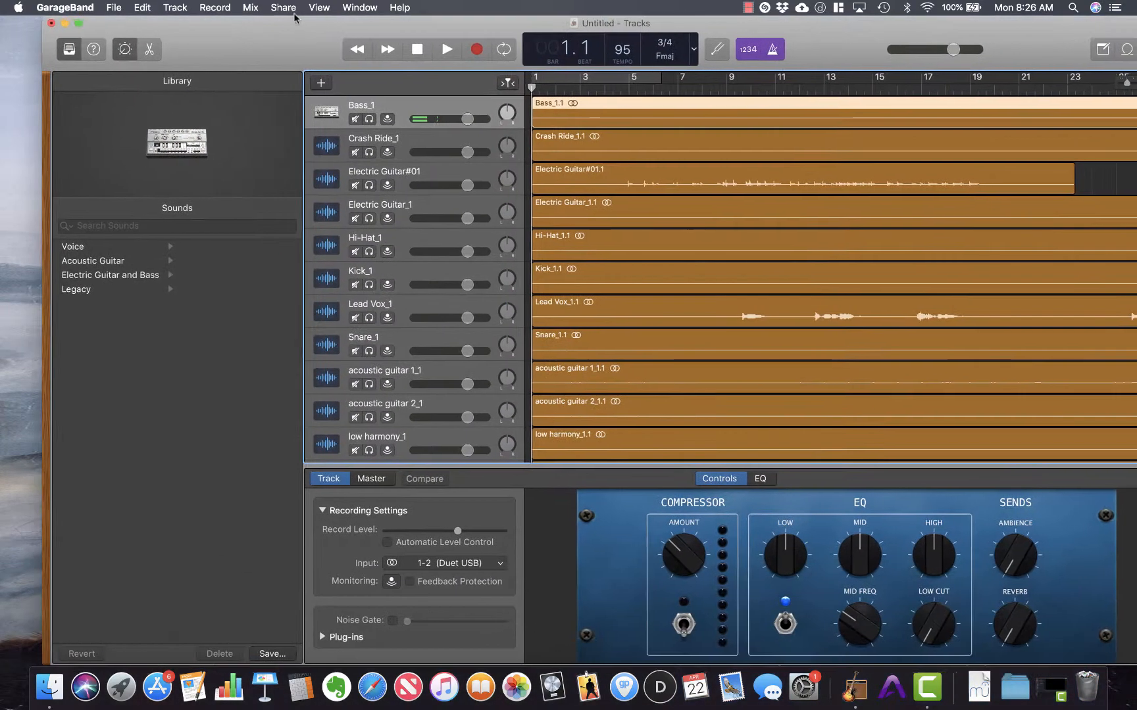
{"action": "left_click_drag", "start_coordinate": [295, 18], "coordinate": [253, 17]}
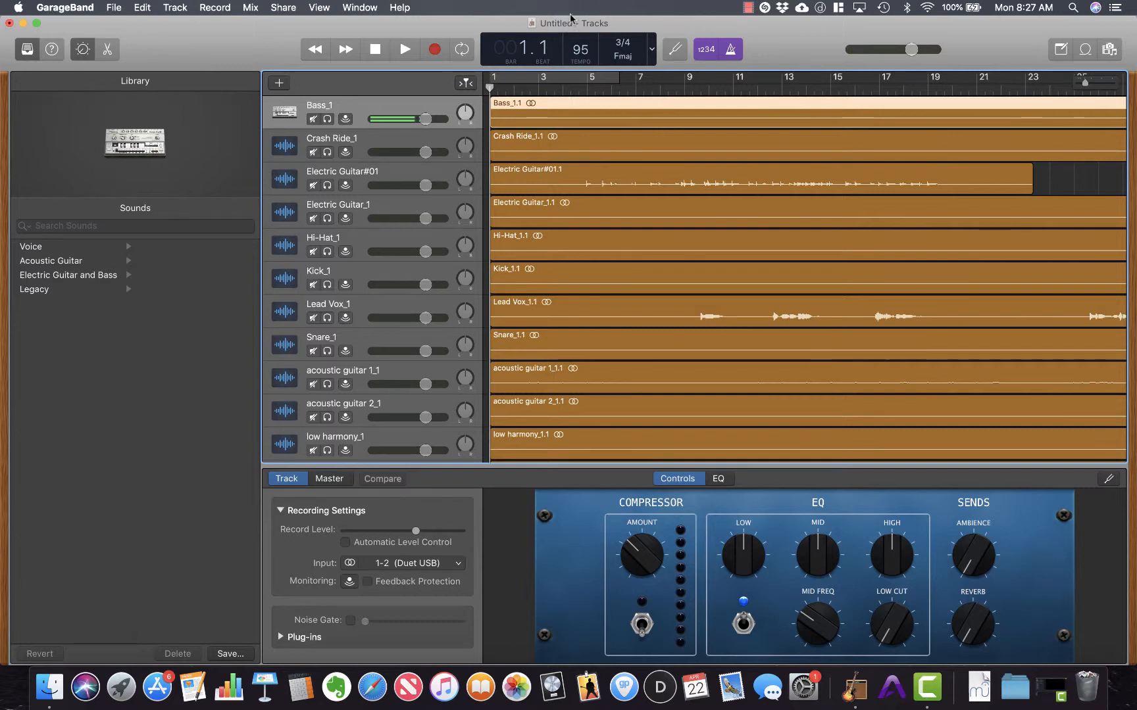
Start saving the project as The Way Back Video, with the Desktop as its save location
{"action": "left_click", "coordinate": [115, 9]}
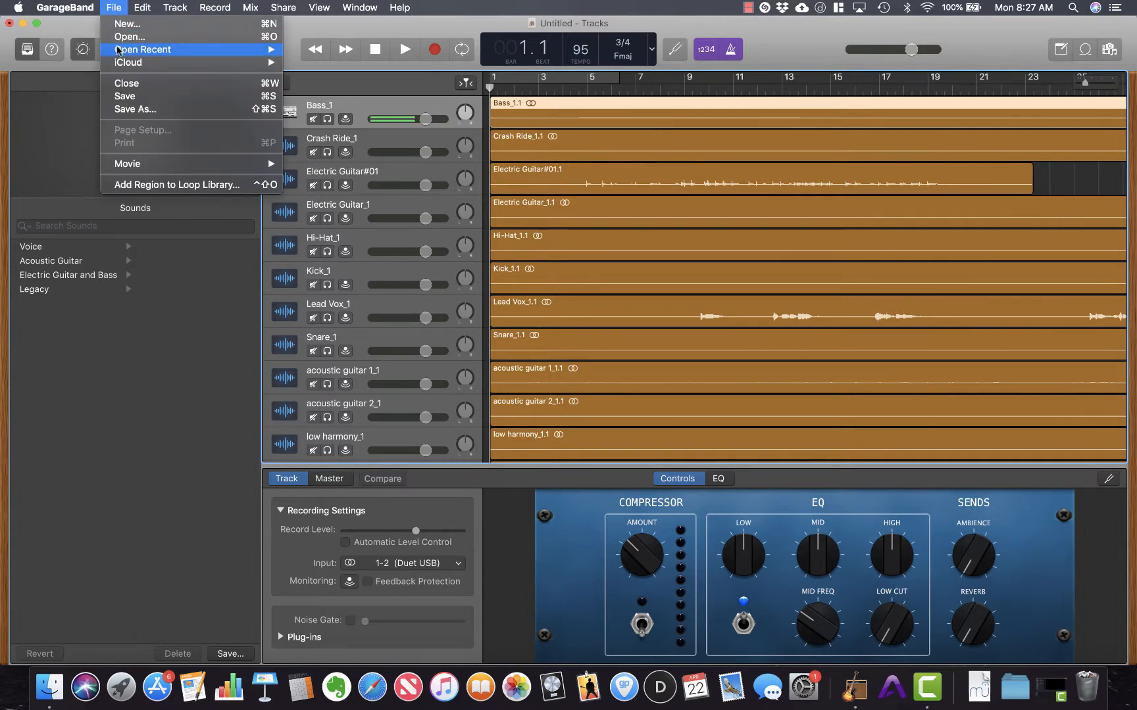
{"action": "left_click", "coordinate": [123, 96]}
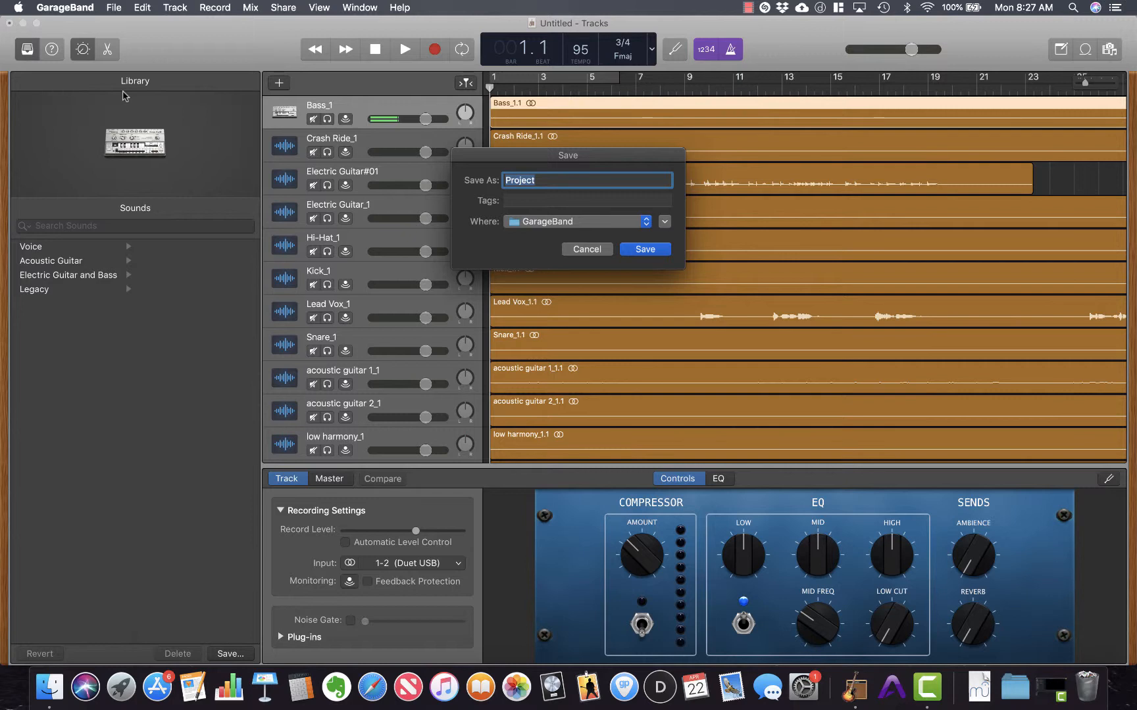
{"action": "type", "text": "The Way Back Video"}
{"action": "left_click", "coordinate": [542, 221]}
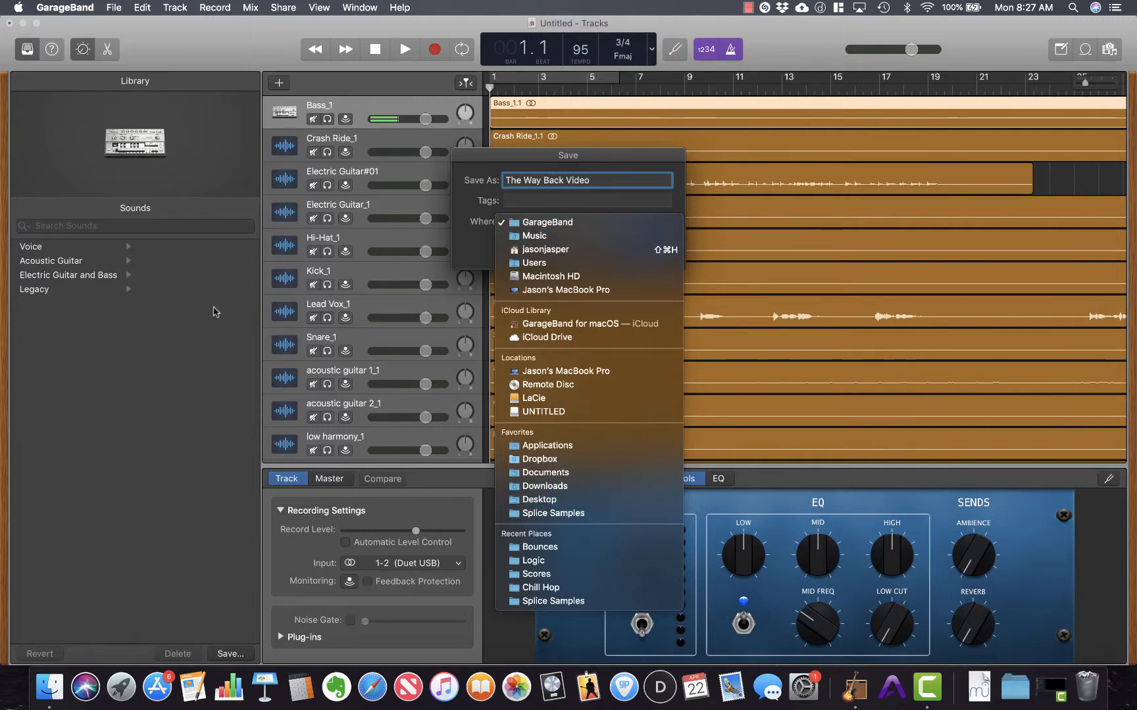
{"action": "left_click", "coordinate": [216, 312]}
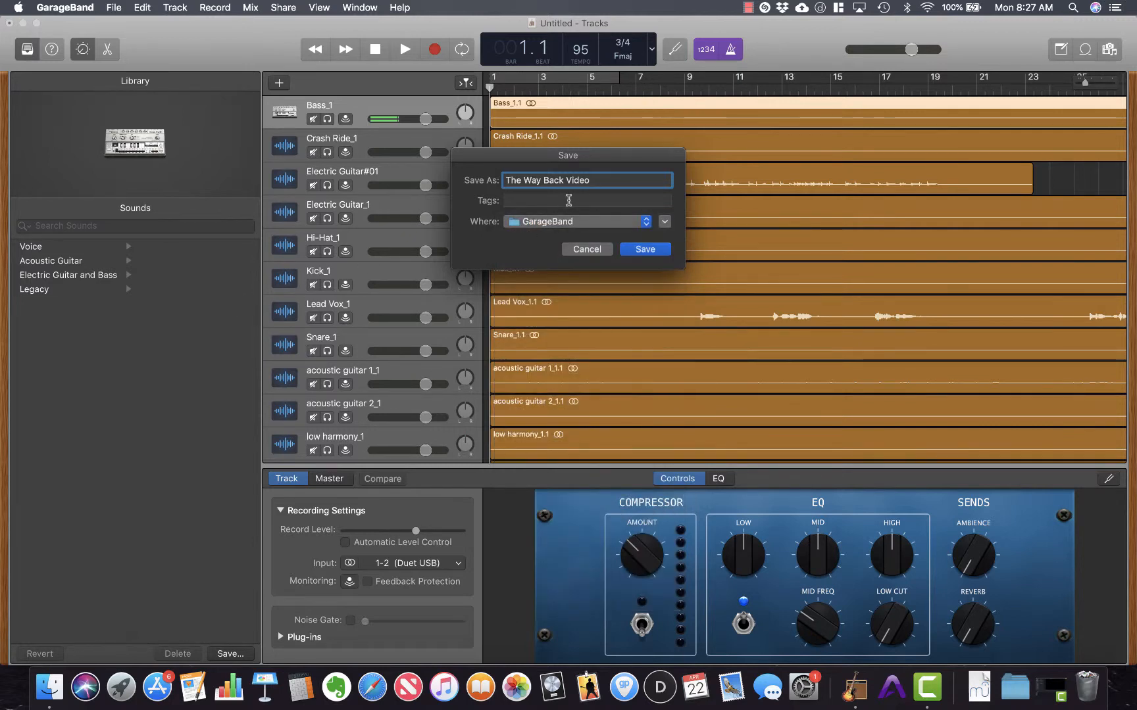
{"action": "key", "text": "super+d"}
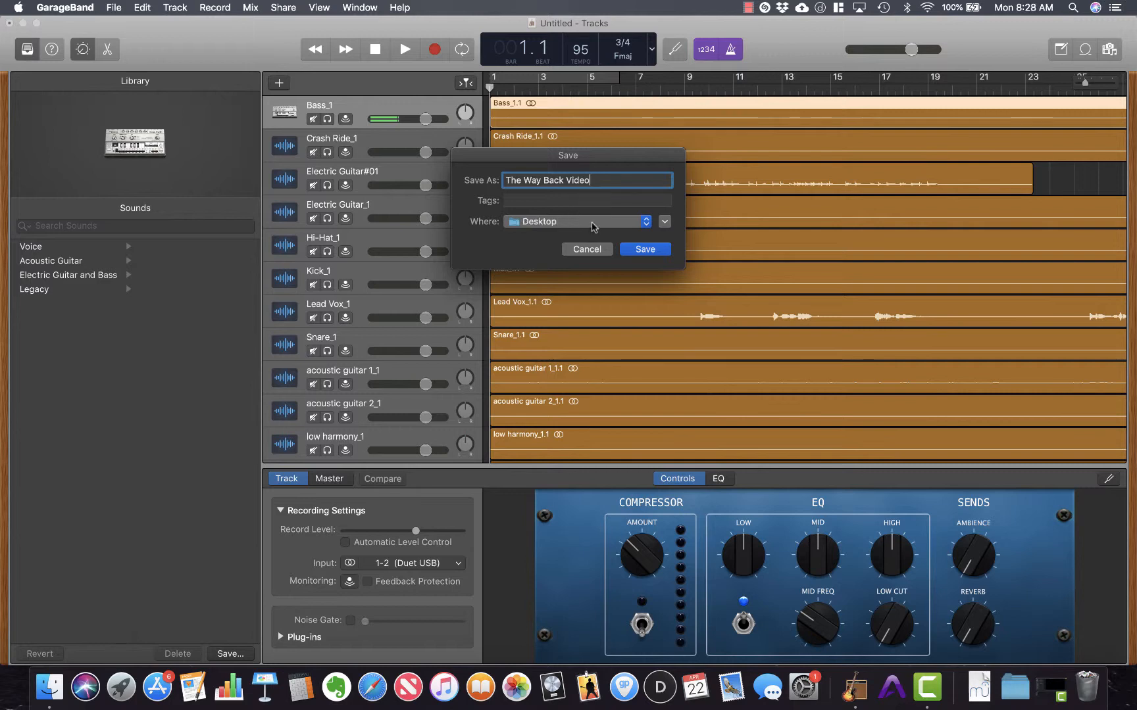
Add the tags video and mixing to the project file and save it
{"action": "left_click", "coordinate": [546, 199]}
{"action": "type", "text": "video"}
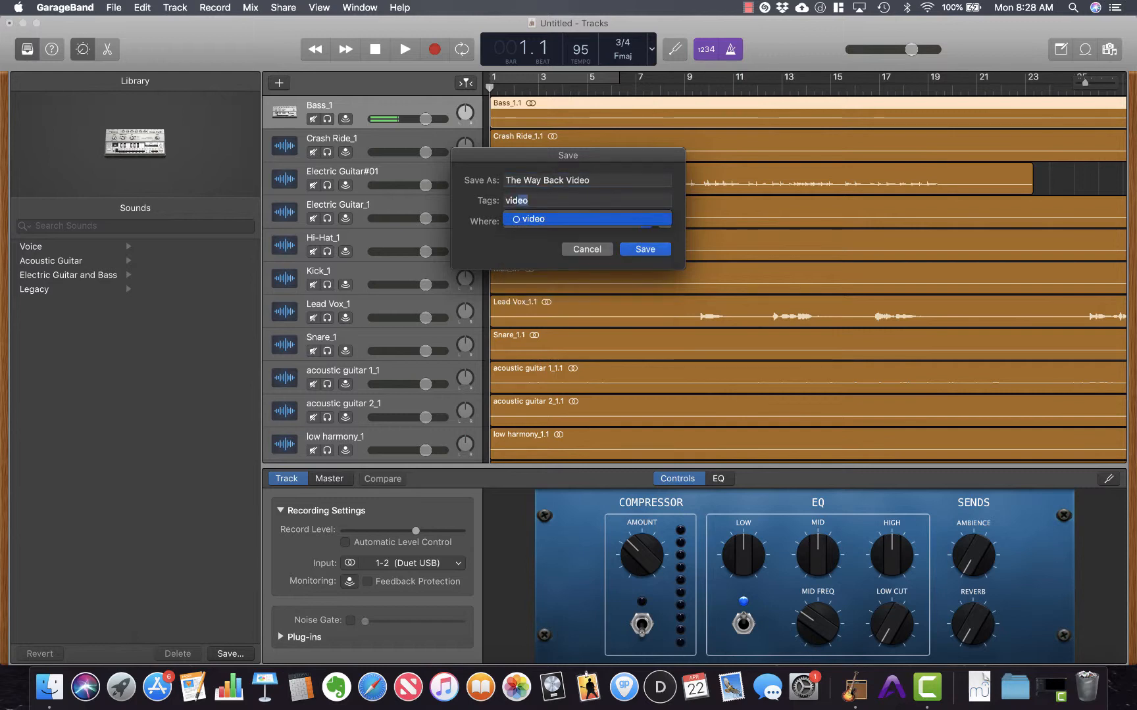
{"action": "key", "text": "Return"}
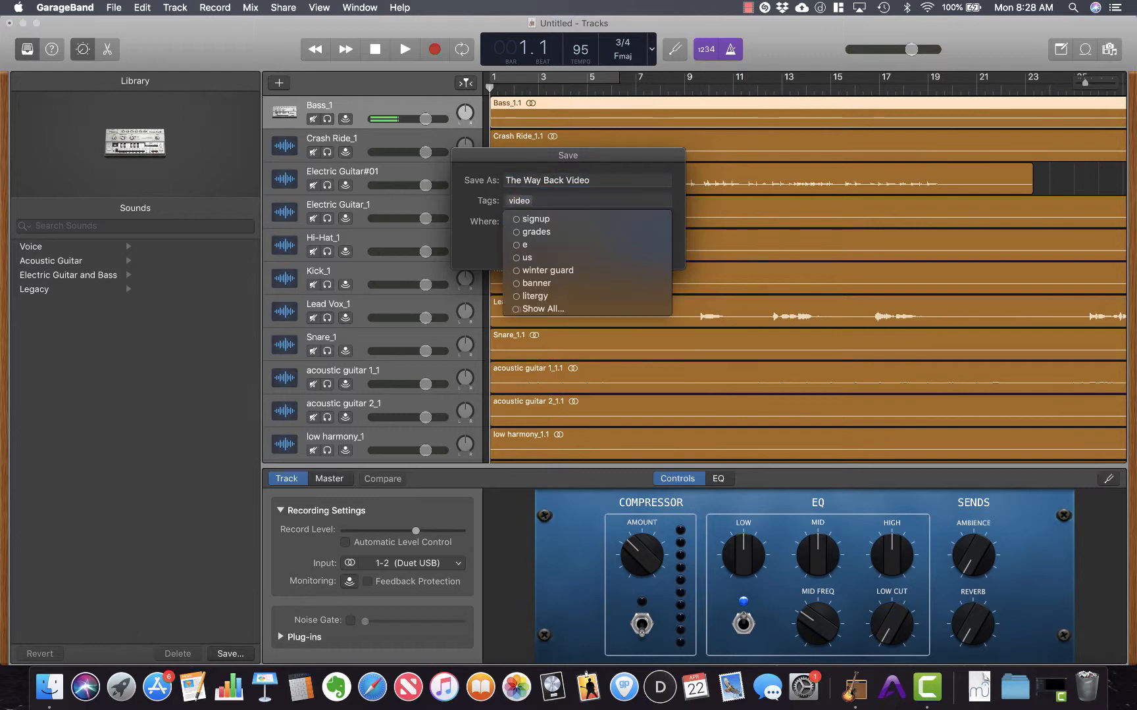
{"action": "type", "text": "mixing"}
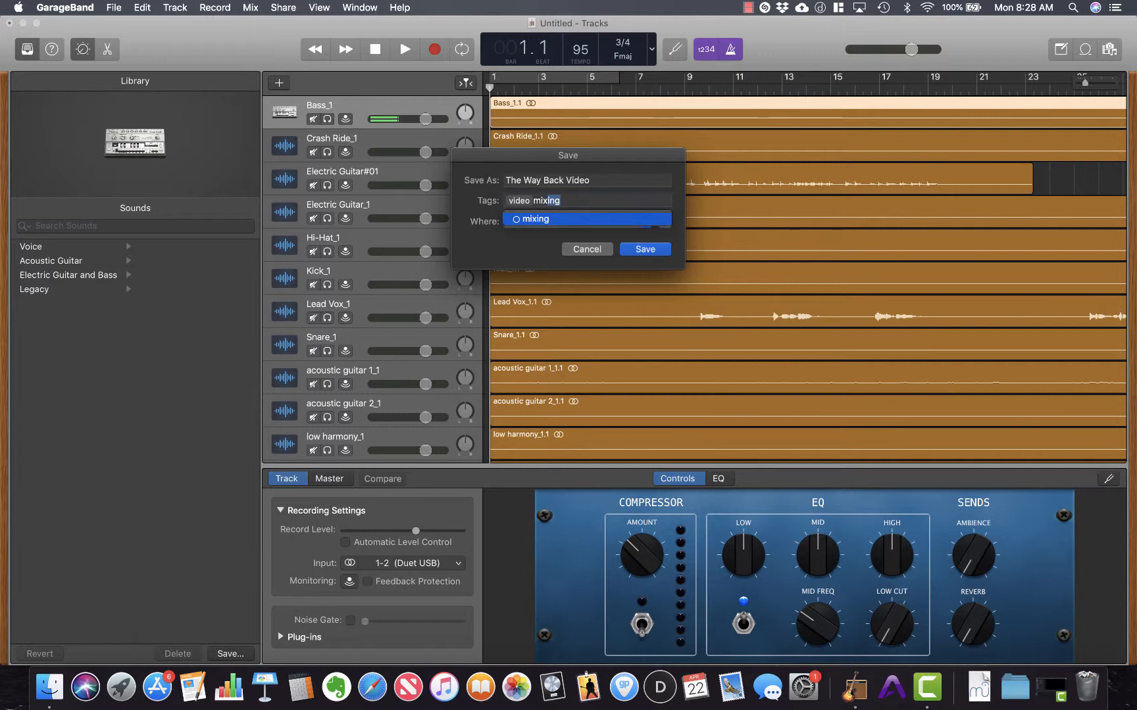
{"action": "key", "text": "Return"}
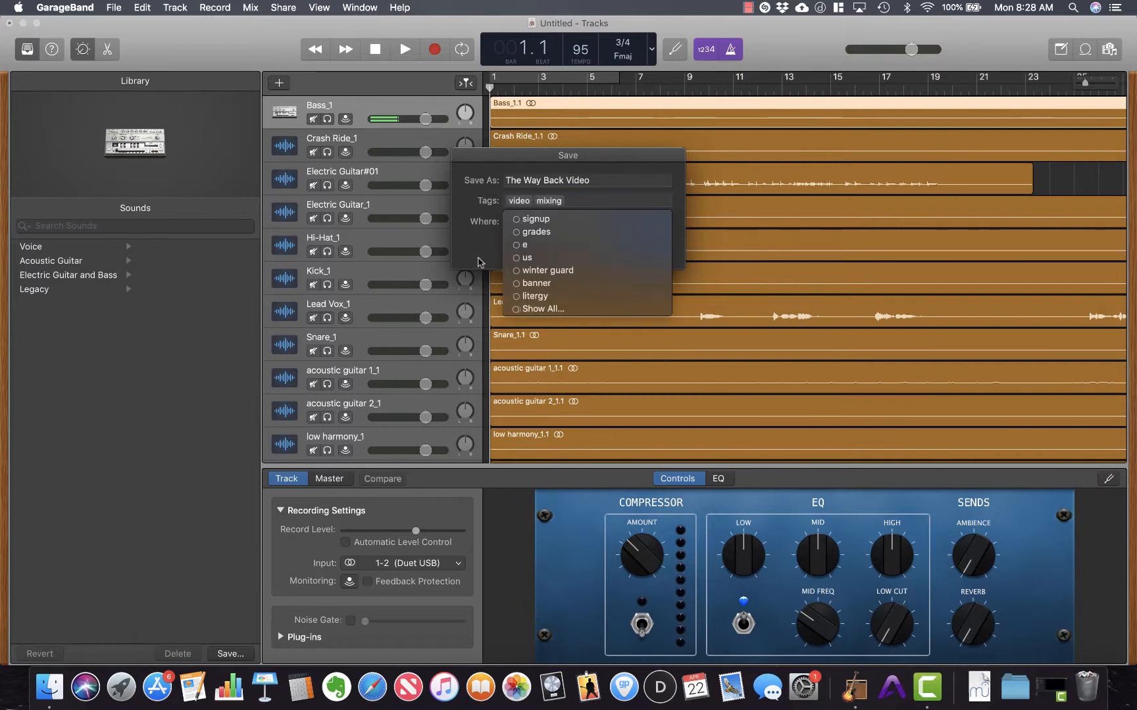
{"action": "key", "text": "Return"}
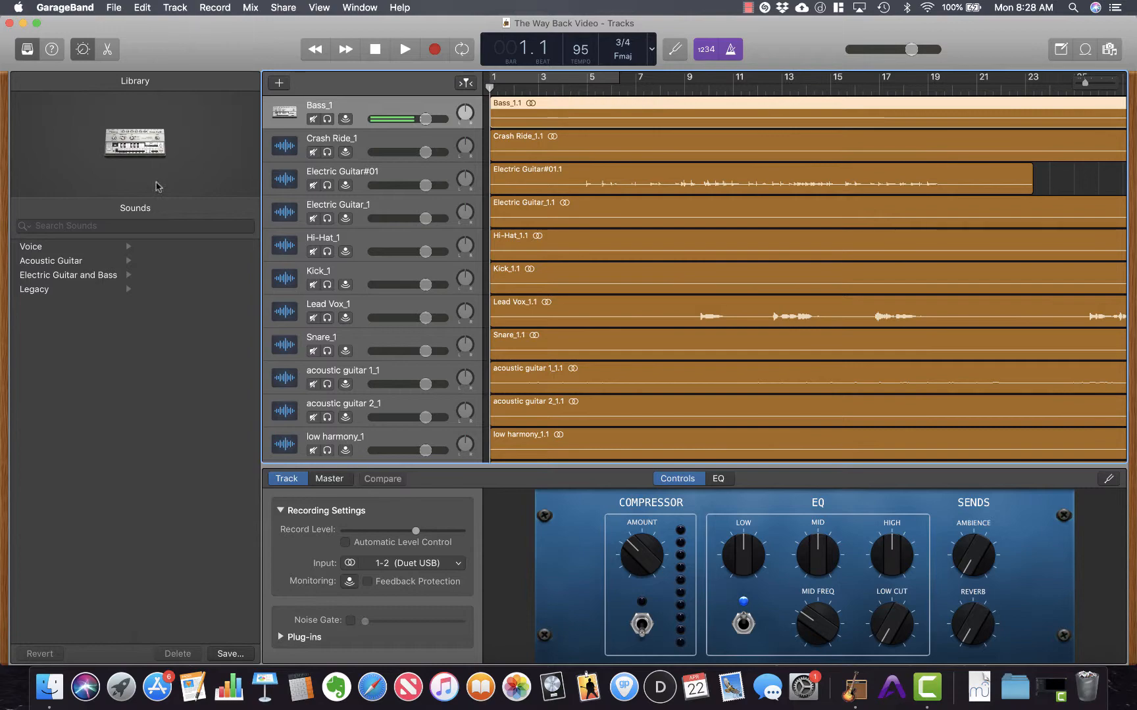
Close The Way Back Stems folder window behind the project, restore the full-screen project window and dismiss the Magnet rating request
{"action": "mouse_move", "coordinate": [221, 31]}
{"action": "left_mouse_down"}
{"action": "mouse_move", "coordinate": [188, 279]}
{"action": "mouse_move", "coordinate": [135, 469]}
{"action": "mouse_move", "coordinate": [173, 537]}
{"action": "left_mouse_up"}
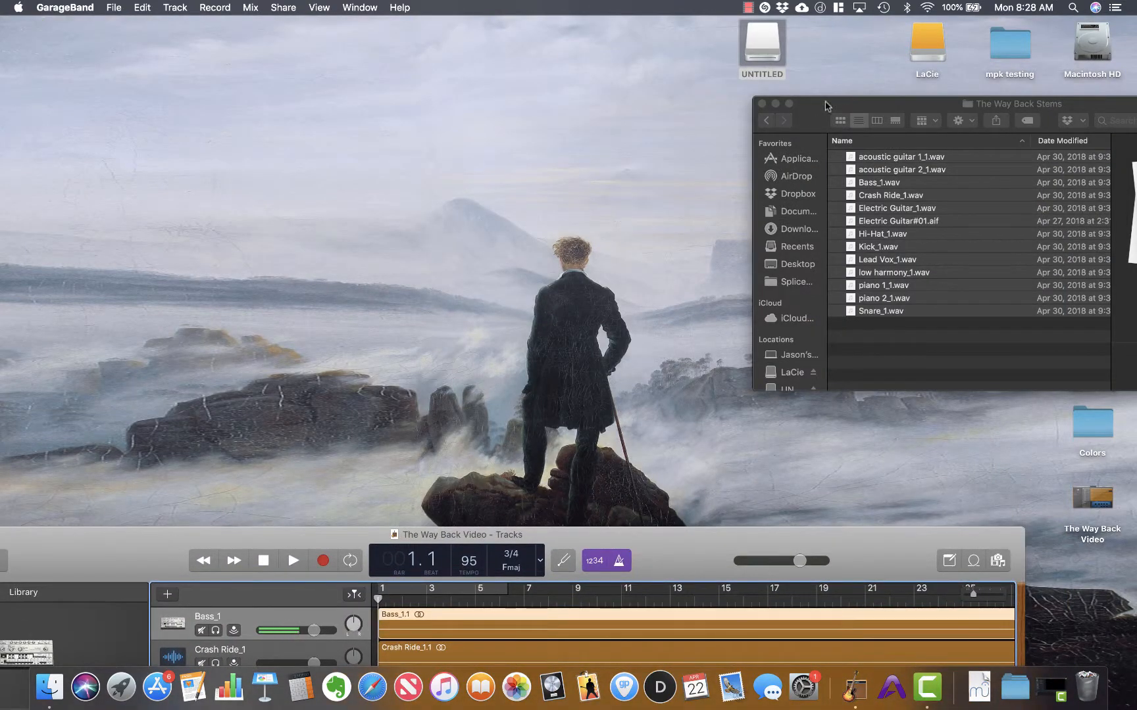
{"action": "left_click", "coordinate": [762, 104]}
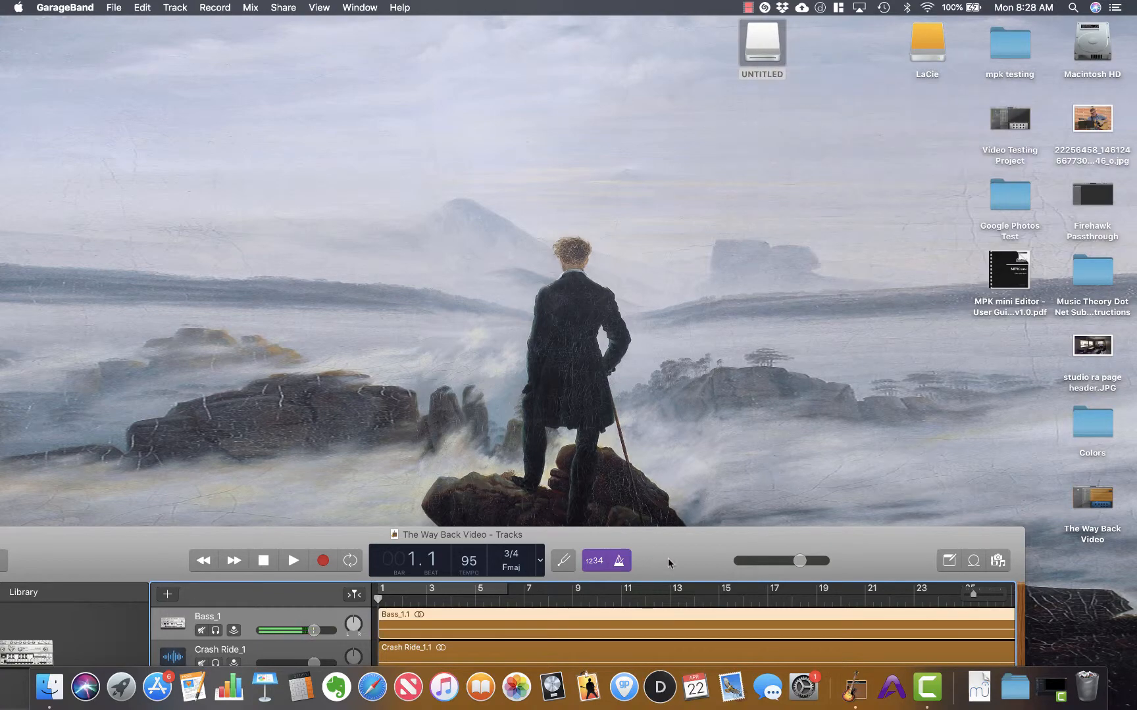
{"action": "left_click_drag", "start_coordinate": [668, 558], "coordinate": [803, 53]}
{"action": "left_click_drag", "start_coordinate": [808, 5], "coordinate": [774, 9]}
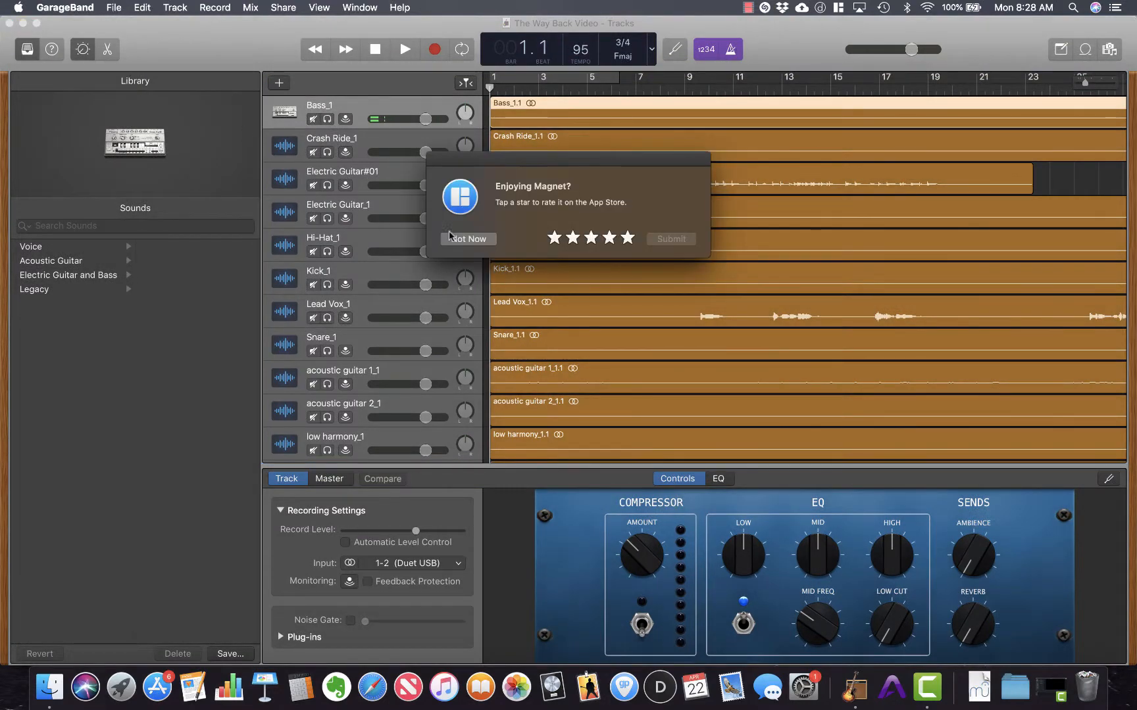
{"action": "left_click", "coordinate": [488, 240]}
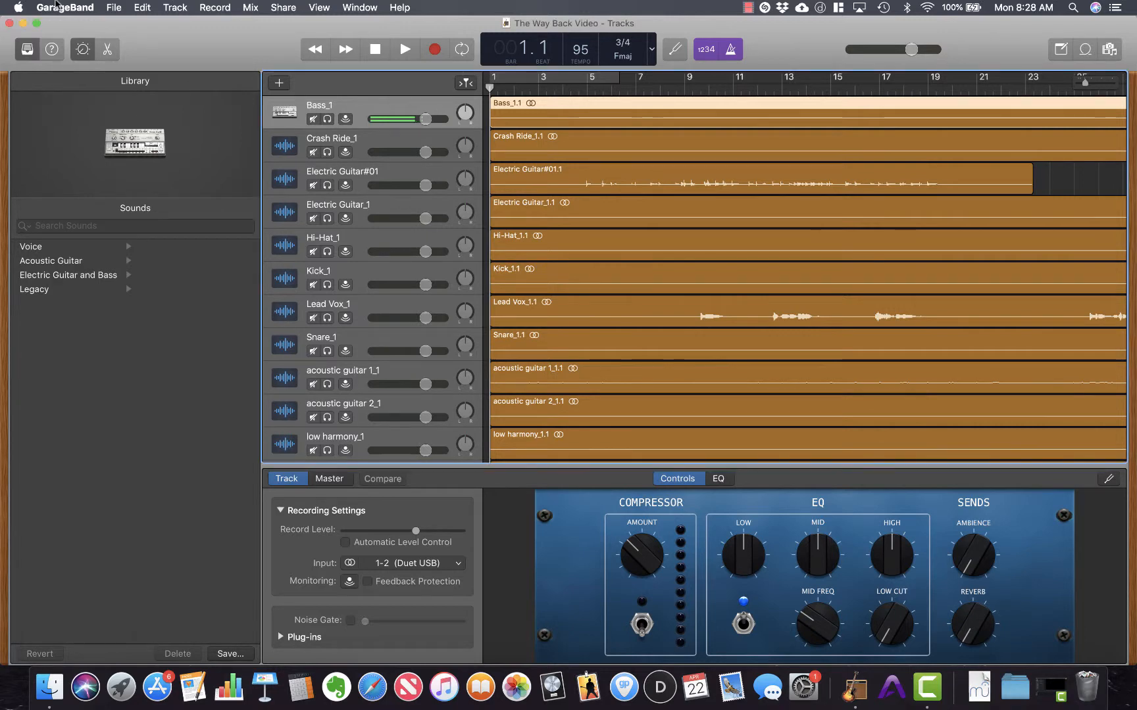
{"action": "left_click", "coordinate": [162, 39]}
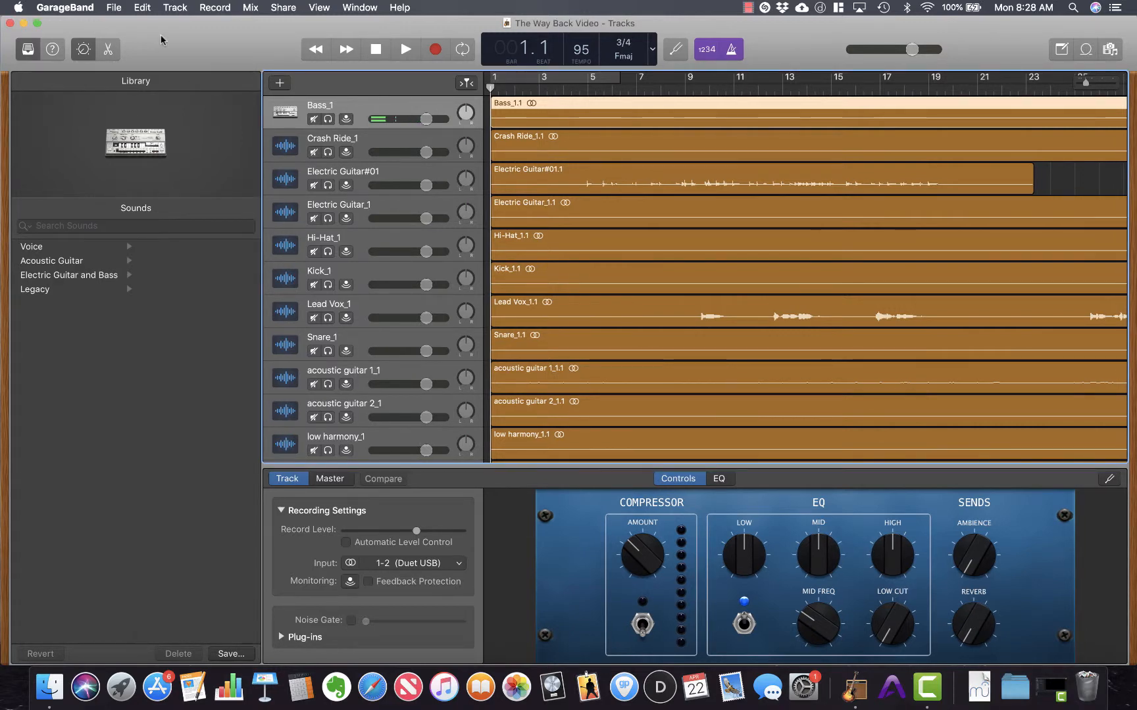
Hide GarageBand and copy The Way Back Video project from the desktop onto the UNTITLED drive
{"action": "key", "text": "super+h"}
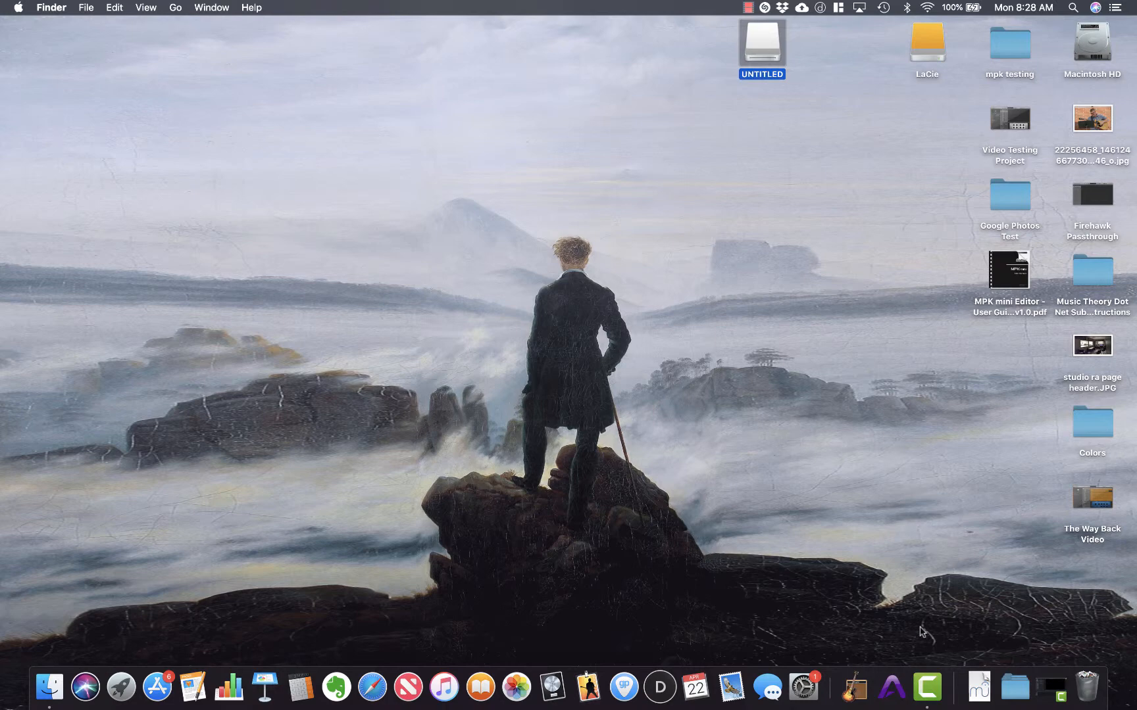
{"action": "left_click", "coordinate": [1095, 498]}
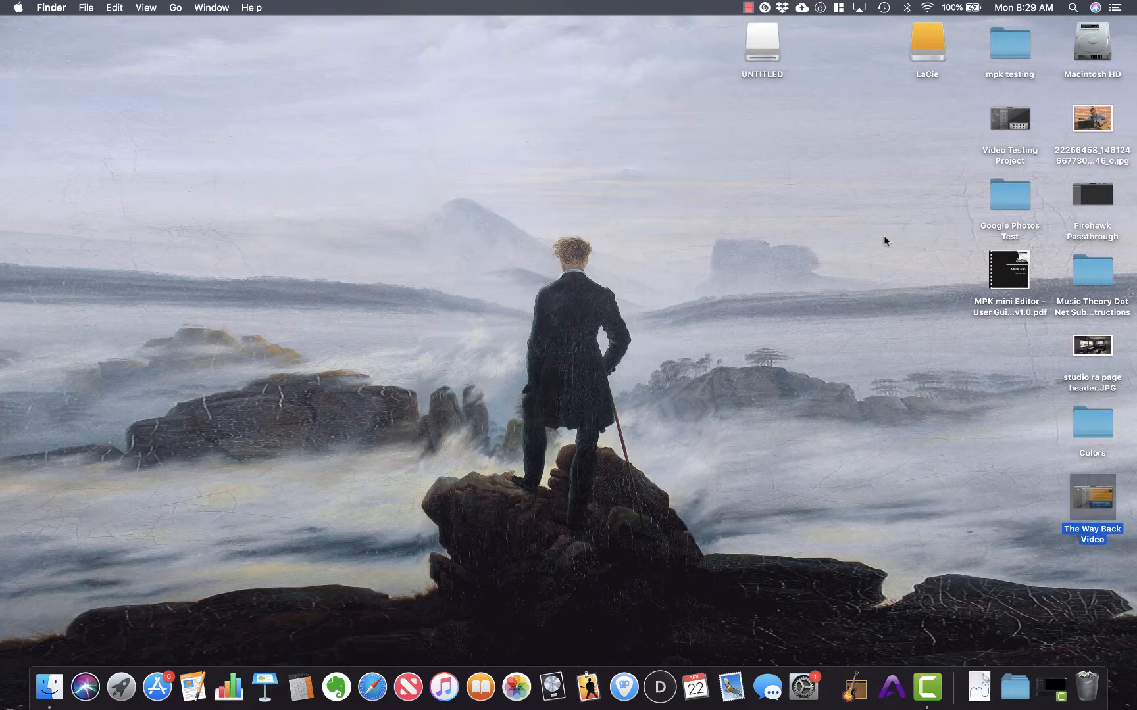
{"action": "left_click_drag", "start_coordinate": [1101, 502], "coordinate": [765, 44]}
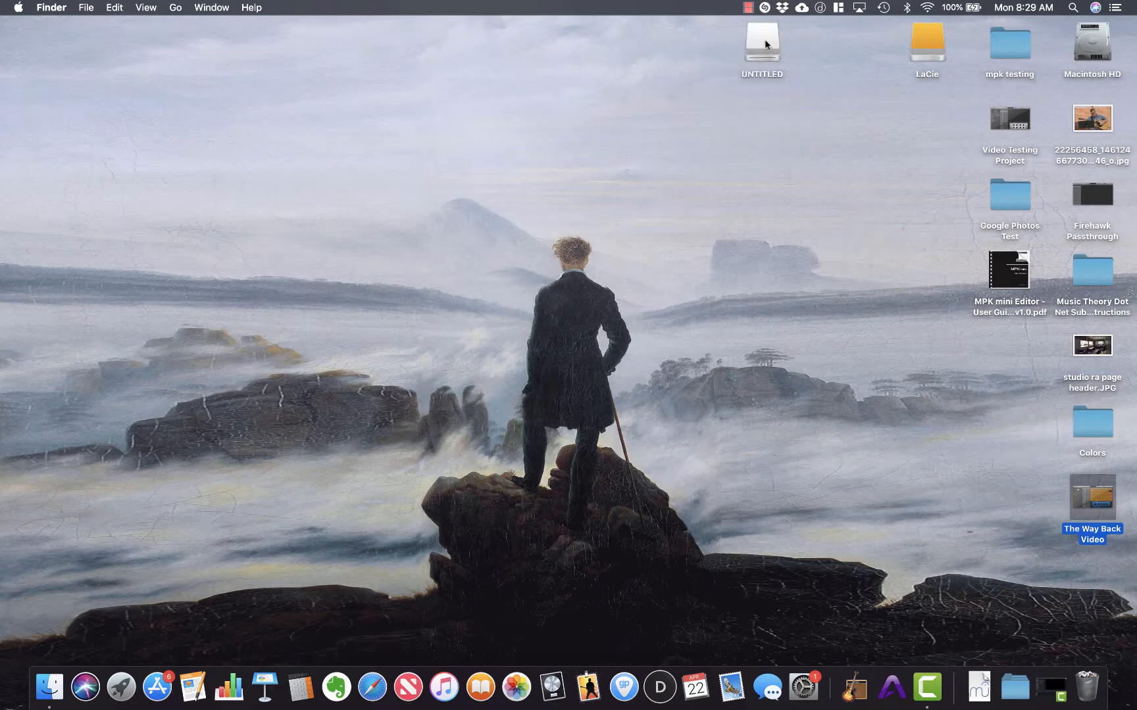